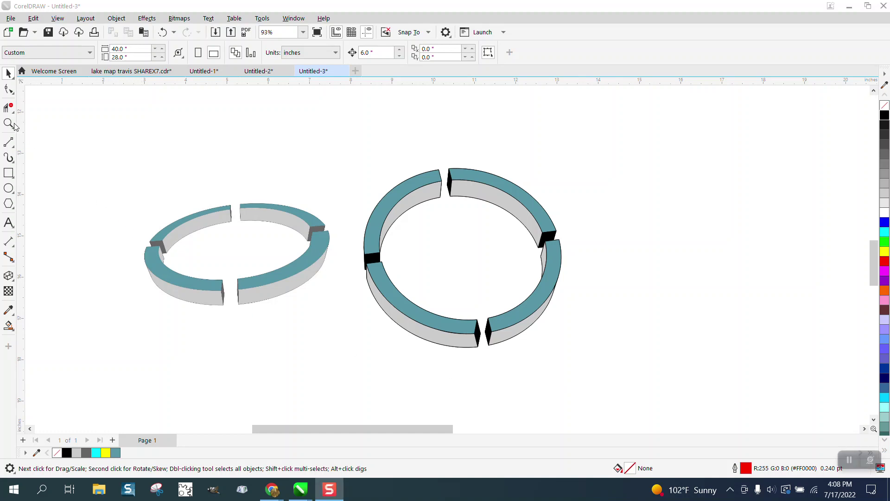
# - Move the finished outlined ring to the upper left of the page
pyautogui.click(8, 123)
pyautogui.moveTo(116, 166); pyautogui.dragTo(345, 319)
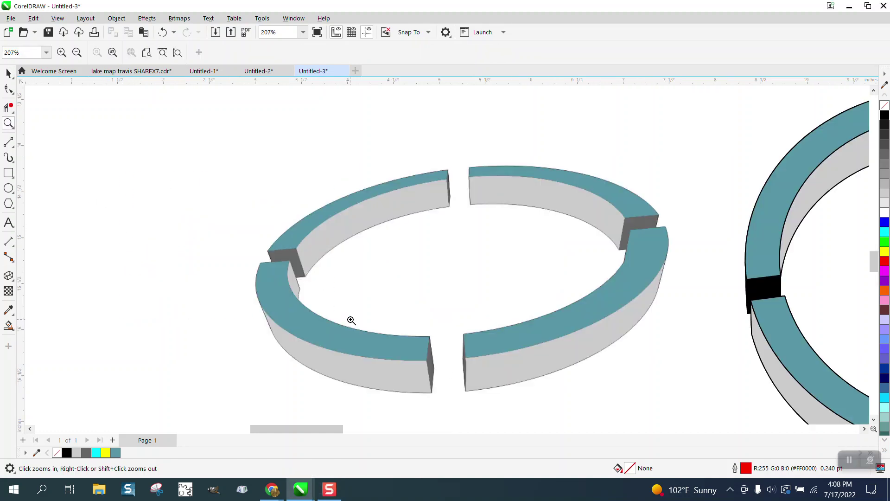
pyautogui.rightClick(308, 294)
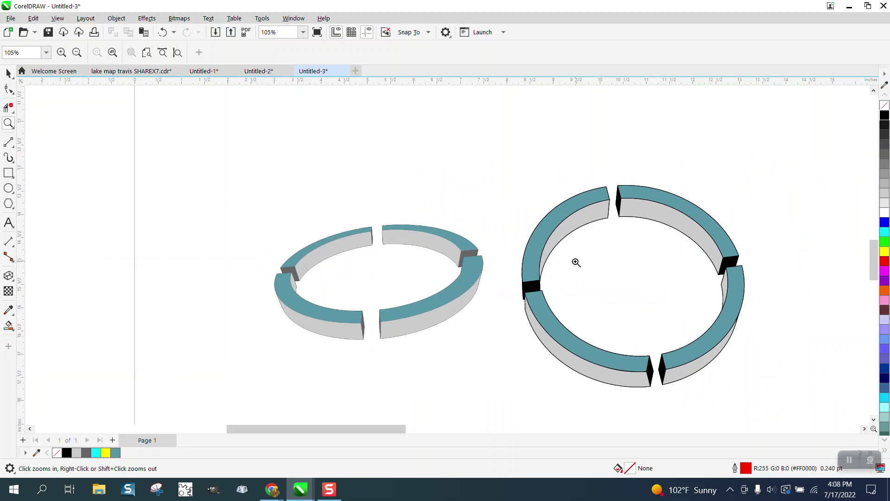
pyautogui.scroll(-1, 551, 250)
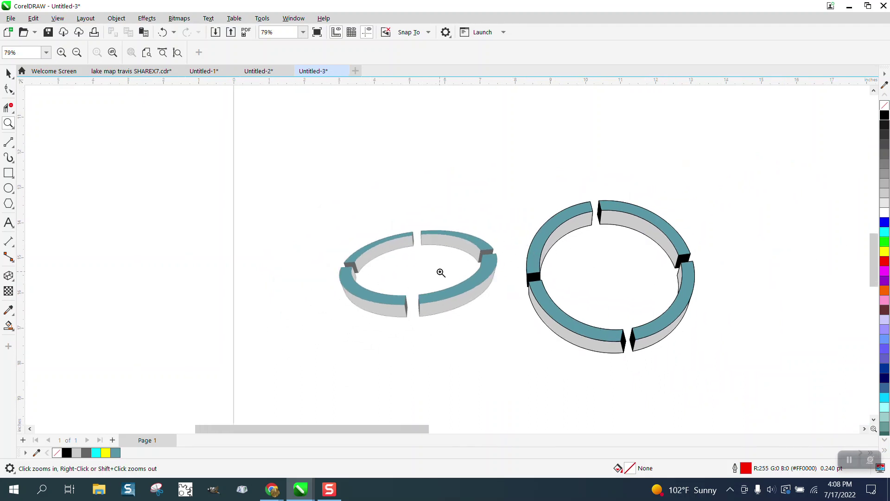
pyautogui.scroll(-1, 514, 248)
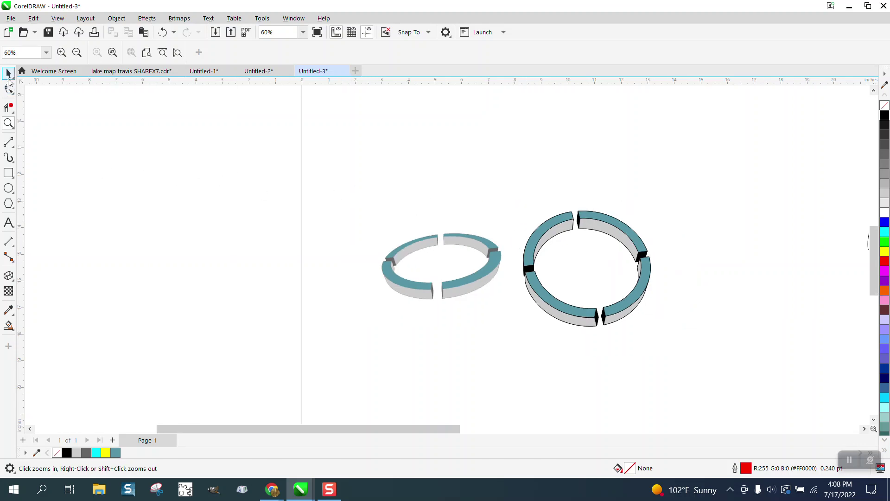
pyautogui.click(9, 74)
pyautogui.click(629, 295)
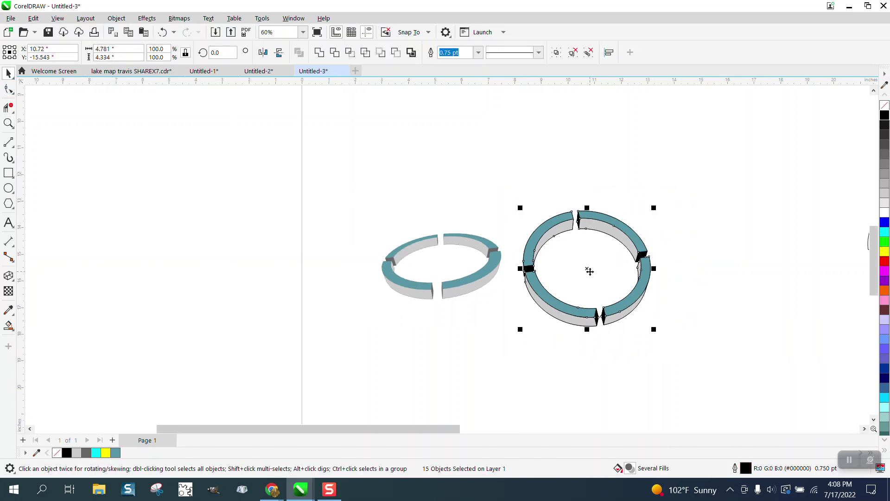
pyautogui.moveTo(588, 269); pyautogui.dragTo(252, 202)
# - Delete the leftover black and red outline-only rings
pyautogui.scroll(-2, 232, 225)
pyautogui.scroll(-1, 661, 258)
pyautogui.moveTo(631, 207); pyautogui.dragTo(747, 307)
pyautogui.press('Delete')
pyautogui.moveTo(861, 291); pyautogui.dragTo(858, 298)
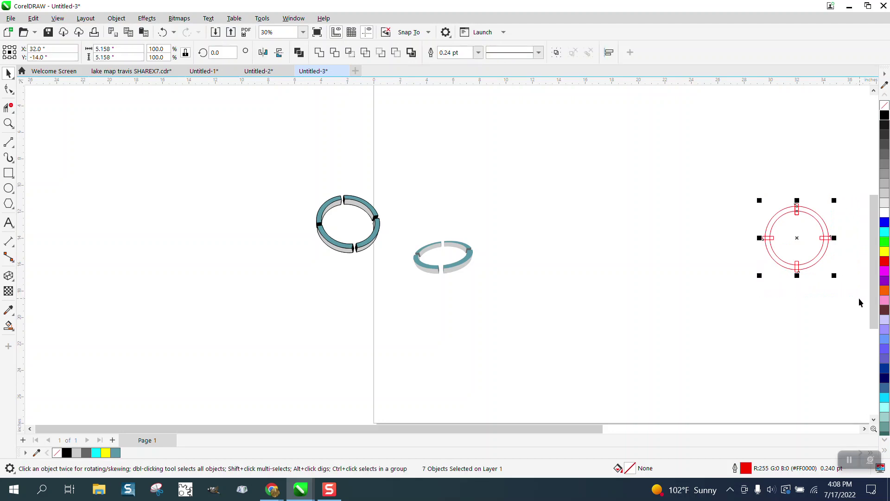
pyautogui.press('p')
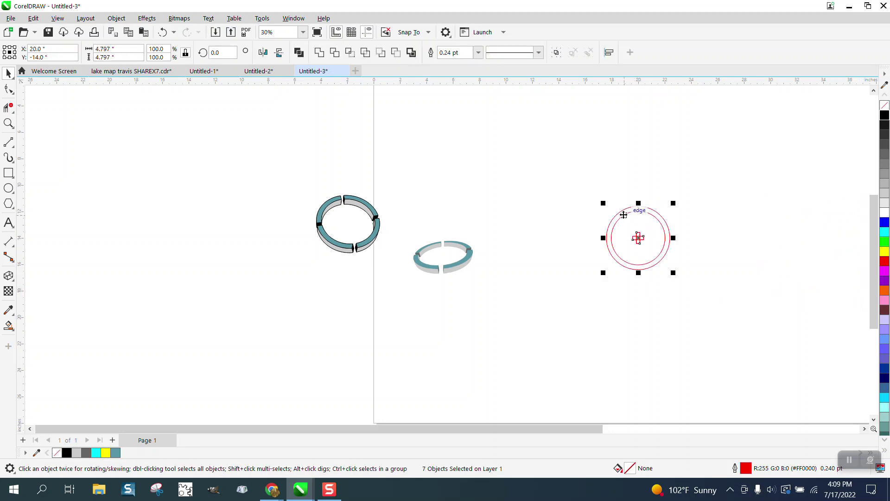
pyautogui.press('Delete')
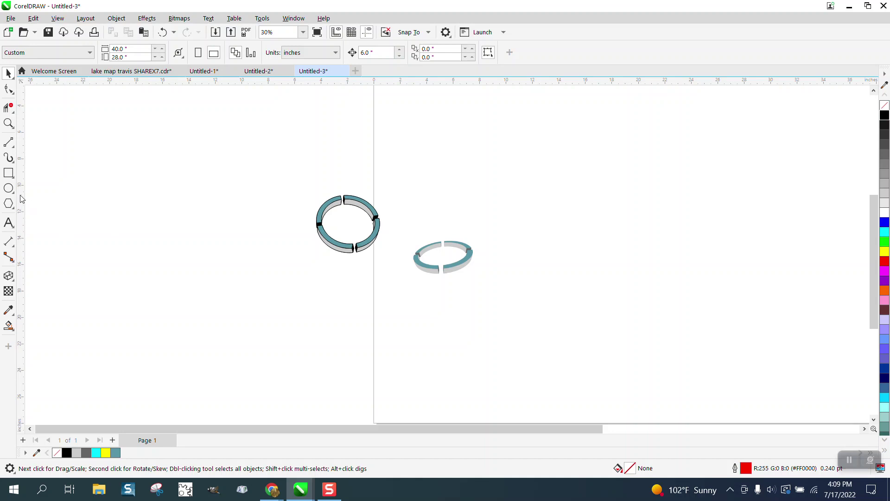
# - Draw a circle about 4.211 inches wide in empty page space
pyautogui.click(8, 123)
pyautogui.moveTo(541, 206); pyautogui.dragTo(839, 360)
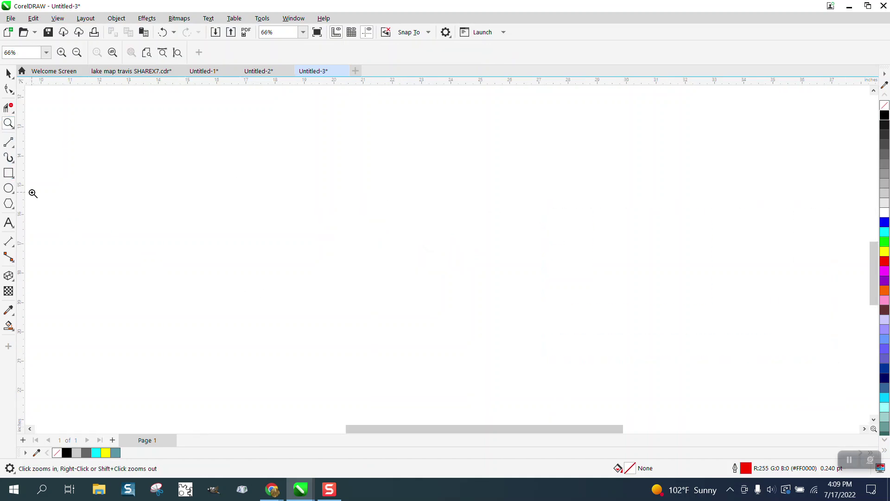
pyautogui.click(9, 188)
pyautogui.moveTo(570, 202); pyautogui.dragTo(441, 304)
pyautogui.scroll(-1, 442, 304)
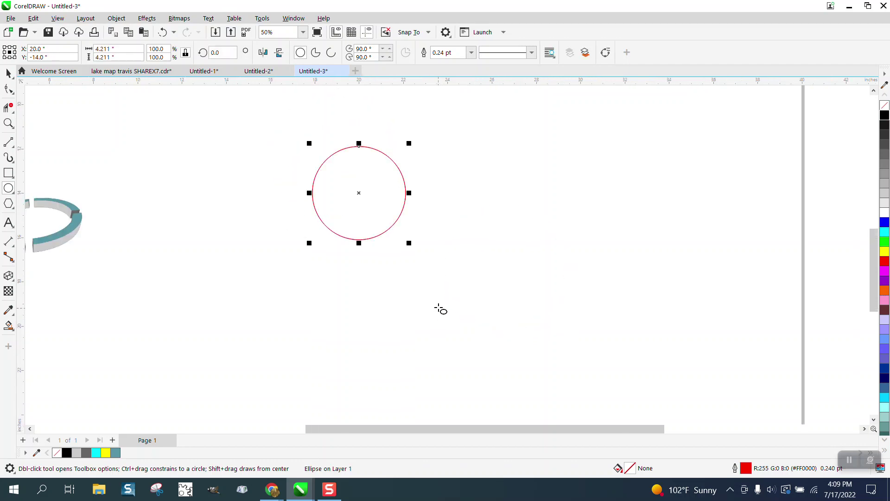
pyautogui.moveTo(408, 145); pyautogui.dragTo(414, 151)
pyautogui.press('Delete')
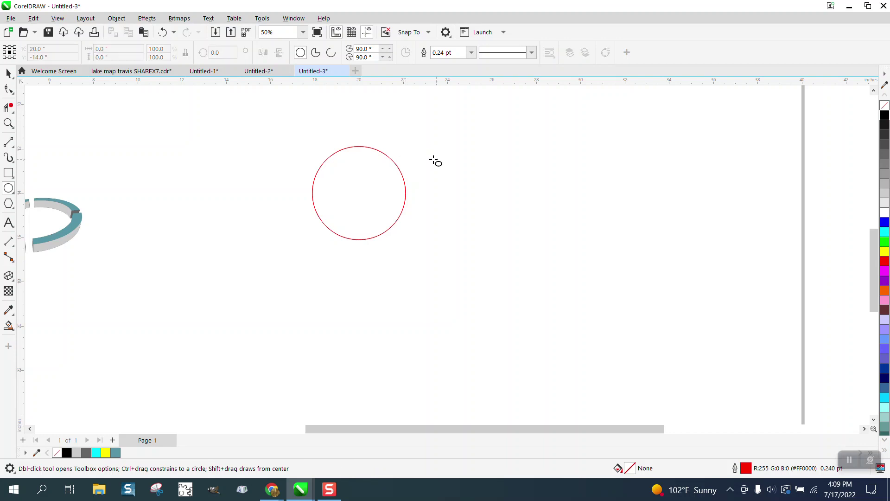
# - Scale a concentric 82.2% copy (3.46 inches) inside the circle
pyautogui.click(7, 71)
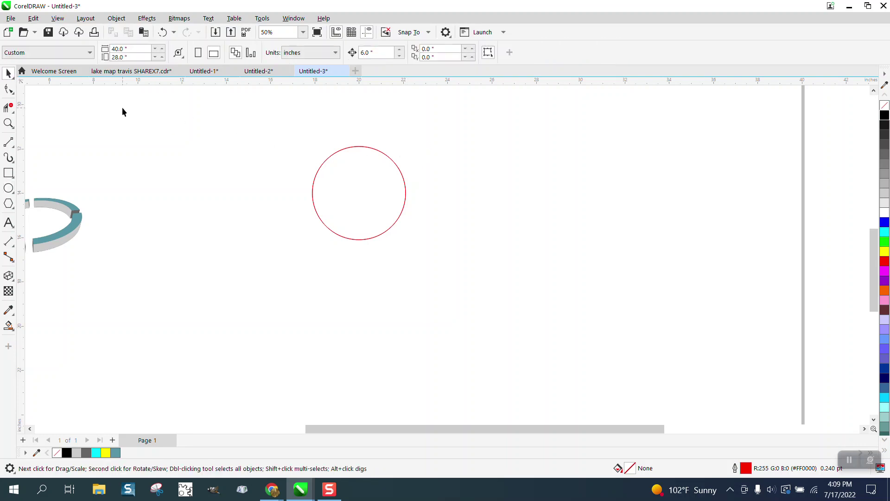
pyautogui.click(372, 149)
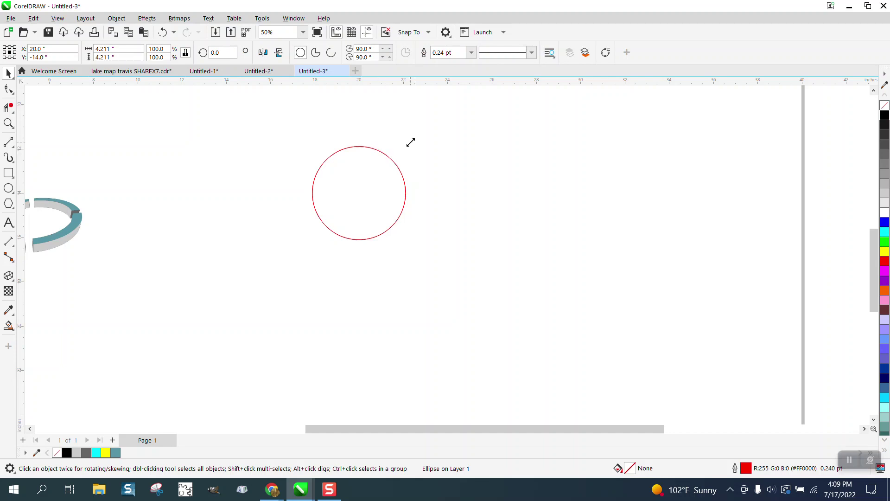
pyautogui.moveTo(411, 143); pyautogui.dragTo(402, 148)
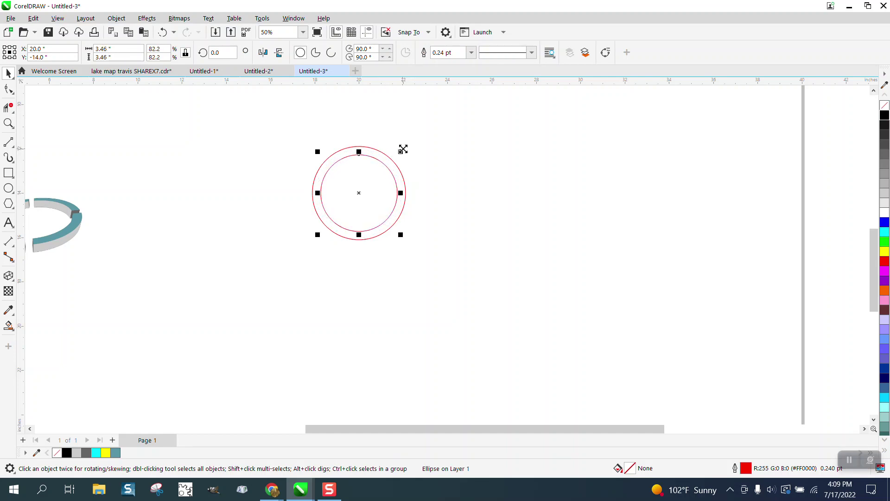
# - Draw a small 0.356 × 0.858-inch rectangle and centre it with P
pyautogui.click(9, 173)
pyautogui.moveTo(358, 120); pyautogui.dragTo(350, 137)
pyautogui.press('p')
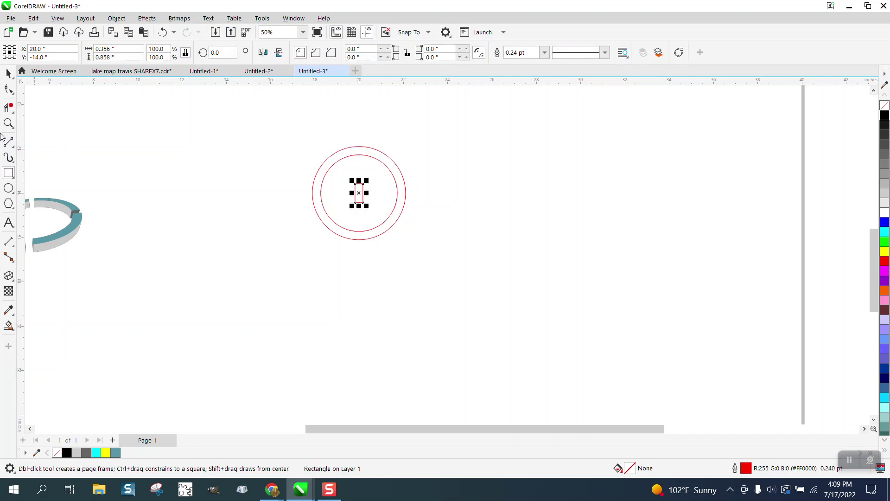
# - Draw a temporary large rectangle around the circles, then delete it
pyautogui.moveTo(251, 130); pyautogui.dragTo(480, 264)
pyautogui.press('XF86Calculator')
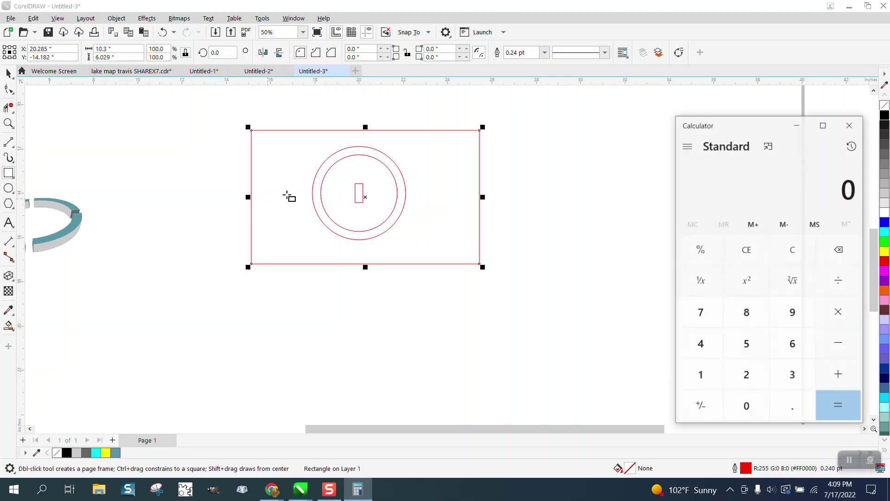
pyautogui.click(850, 124)
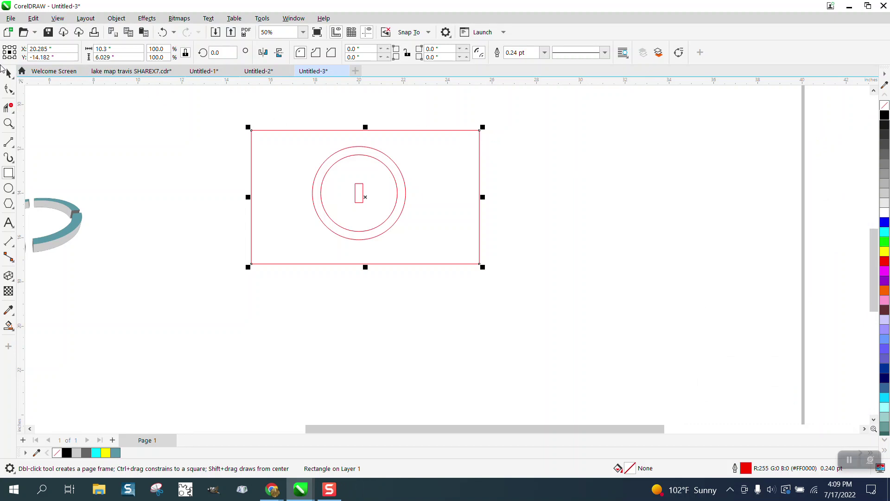
pyautogui.press('space')
pyautogui.click(278, 136)
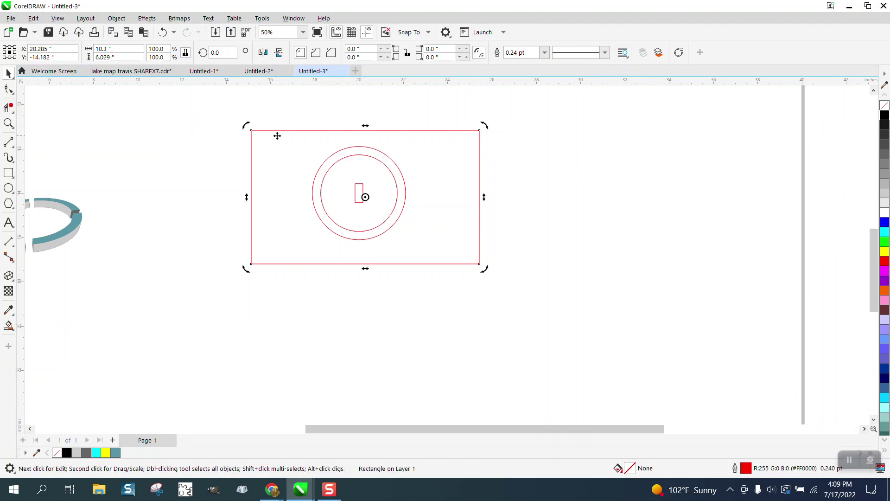
pyautogui.press('Delete')
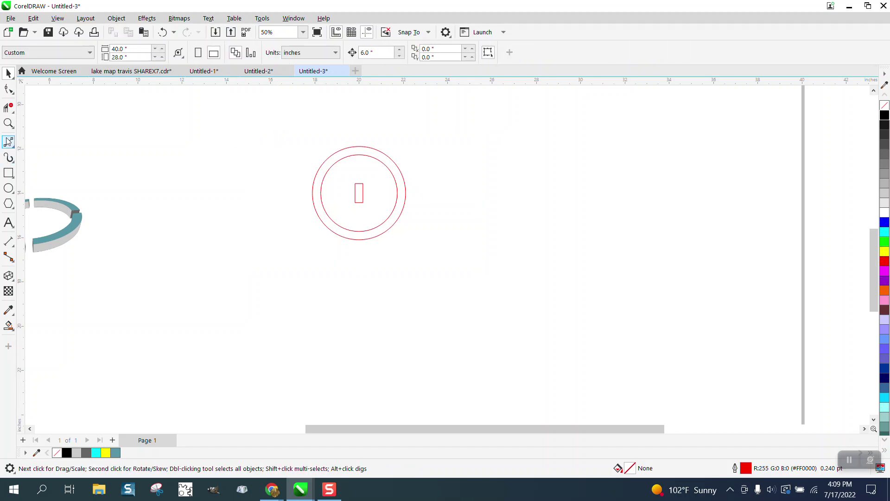
# - Move the small rectangle up so it straddles the top of the ring
pyautogui.press('z')
pyautogui.moveTo(284, 130); pyautogui.dragTo(468, 254)
pyautogui.click(8, 73)
pyautogui.moveTo(246, 198); pyautogui.dragTo(446, 299)
pyautogui.click(398, 246)
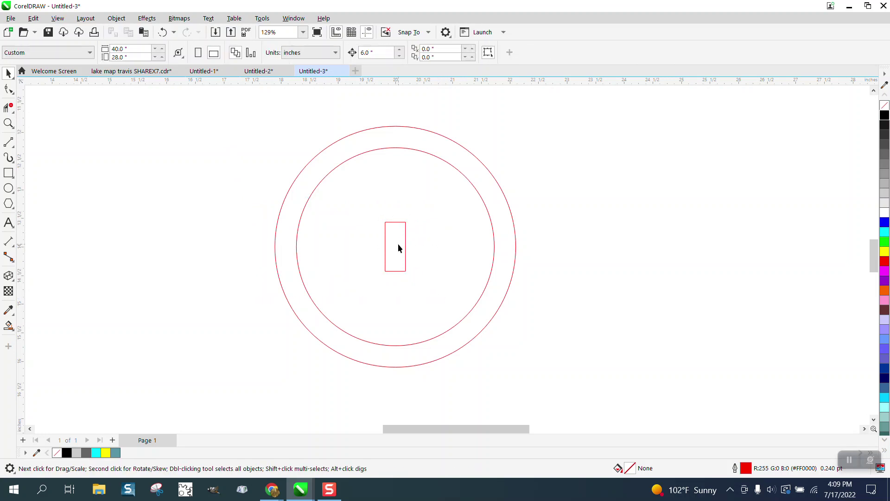
pyautogui.click(398, 229)
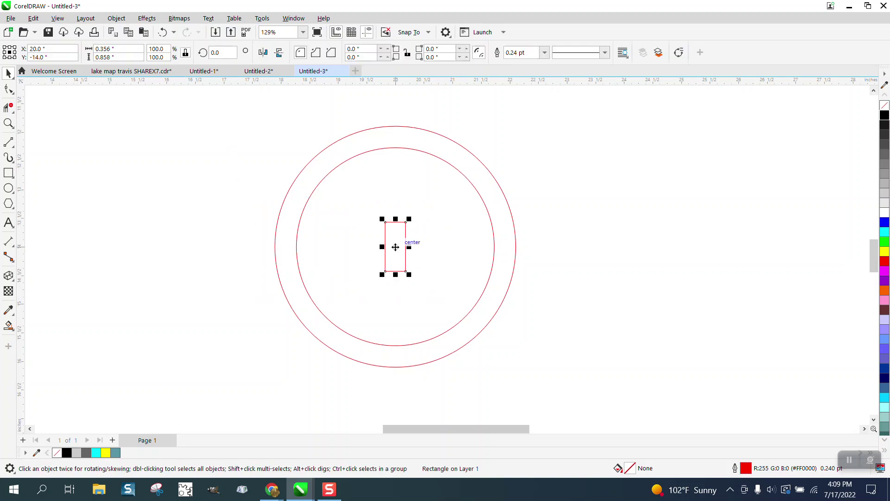
pyautogui.moveTo(395, 247); pyautogui.dragTo(395, 143)
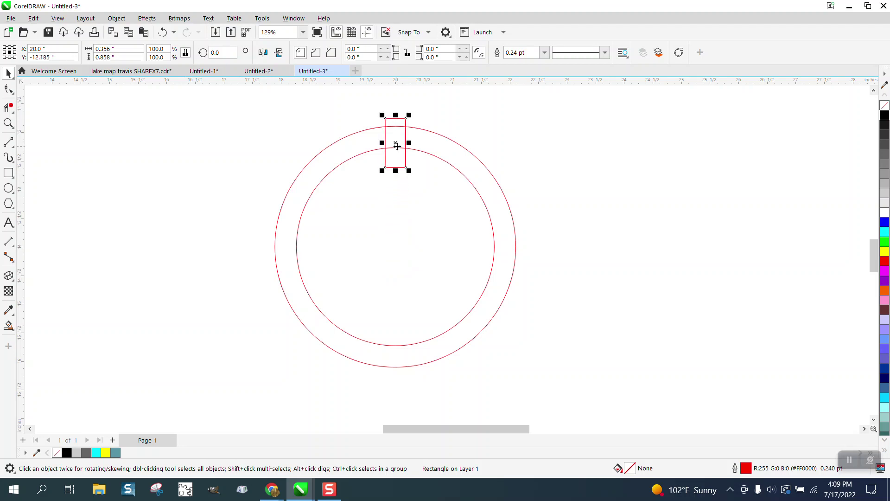
# - Make a copy of the rectangle rotated 90° around the ring centre
pyautogui.click(401, 147)
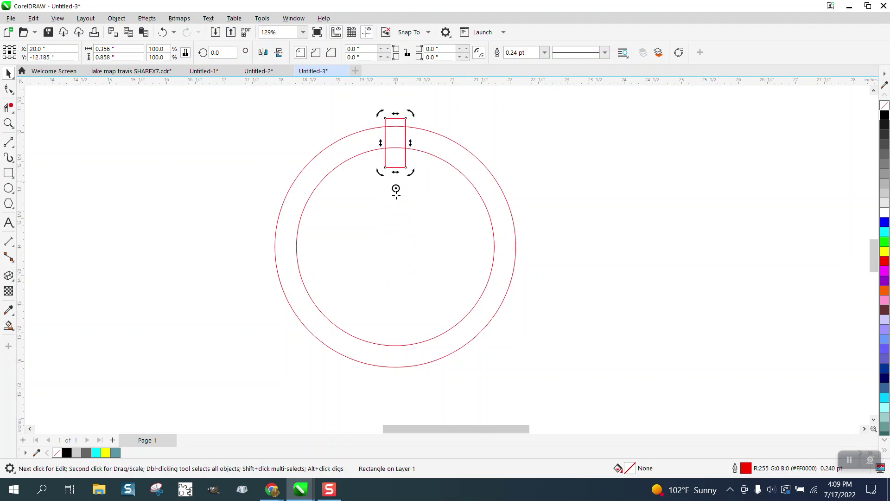
pyautogui.click(406, 133)
pyautogui.click(235, 51)
pyautogui.write('92')
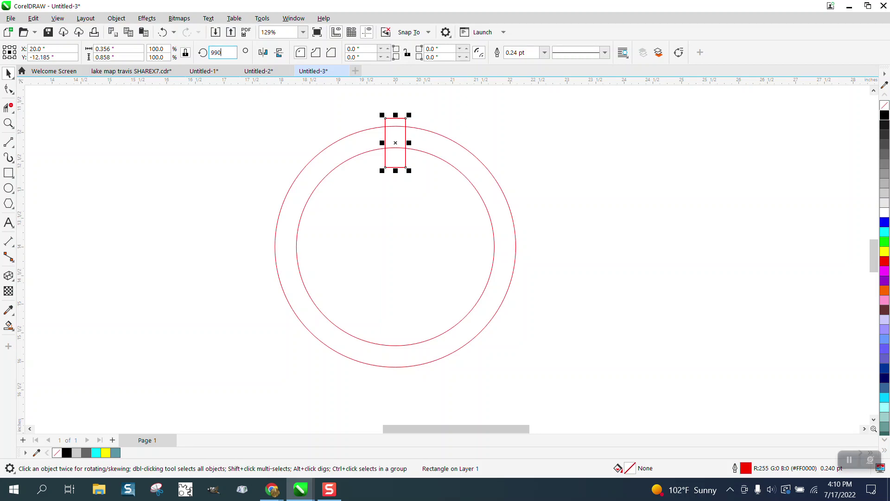
pyautogui.press('Return')
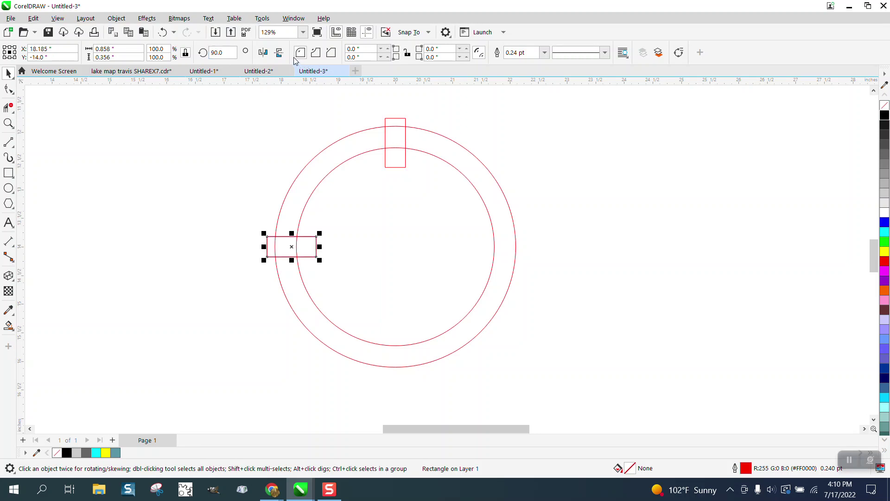
# - Add rectangle copies rotated 180° and 270° to fill all four quarter points
pyautogui.click(225, 52)
pyautogui.moveTo(224, 52); pyautogui.dragTo(210, 52)
pyautogui.write('1')
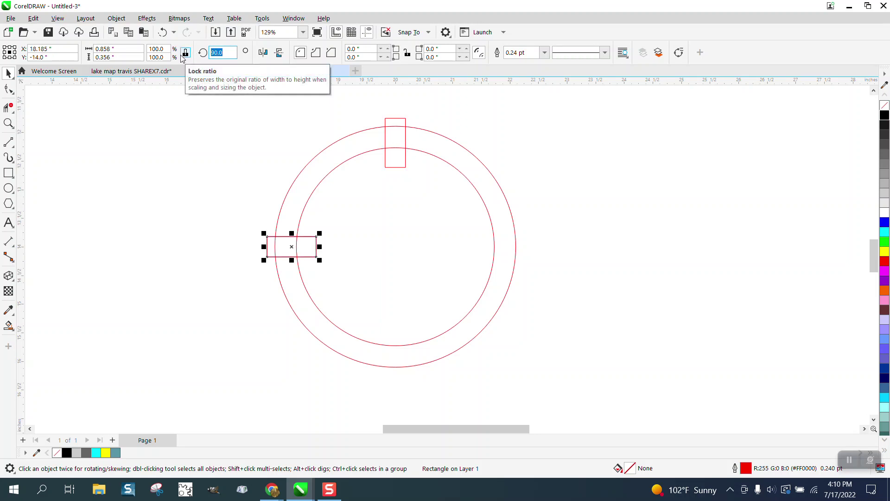
pyautogui.write('80')
pyautogui.press('Return')
pyautogui.hotkey('ctrl', 'r')
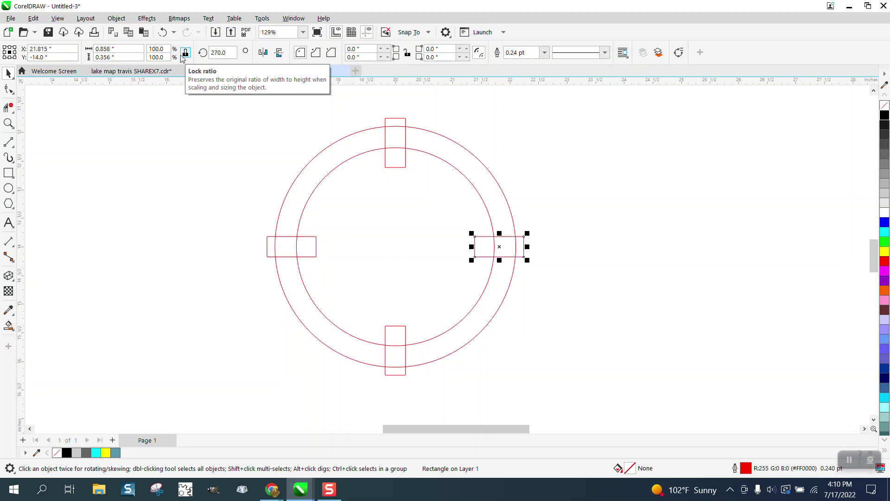
pyautogui.scroll(-2, 366, 160)
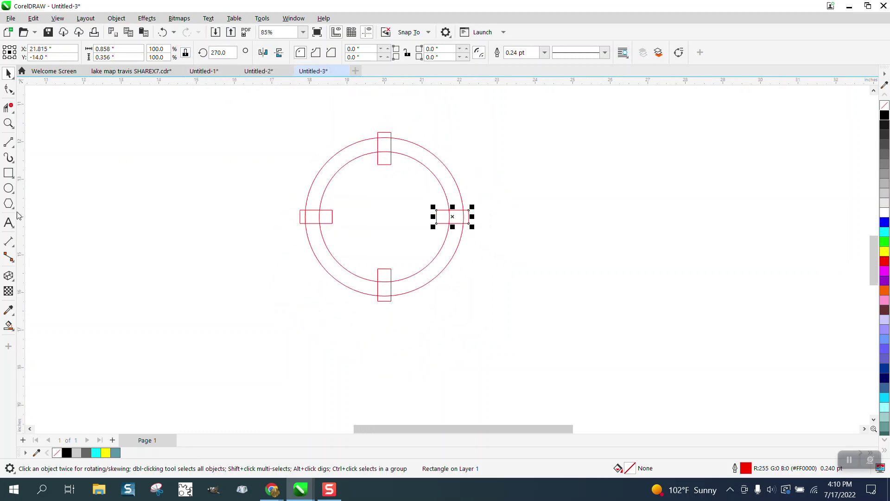
pyautogui.moveTo(253, 129); pyautogui.dragTo(533, 307)
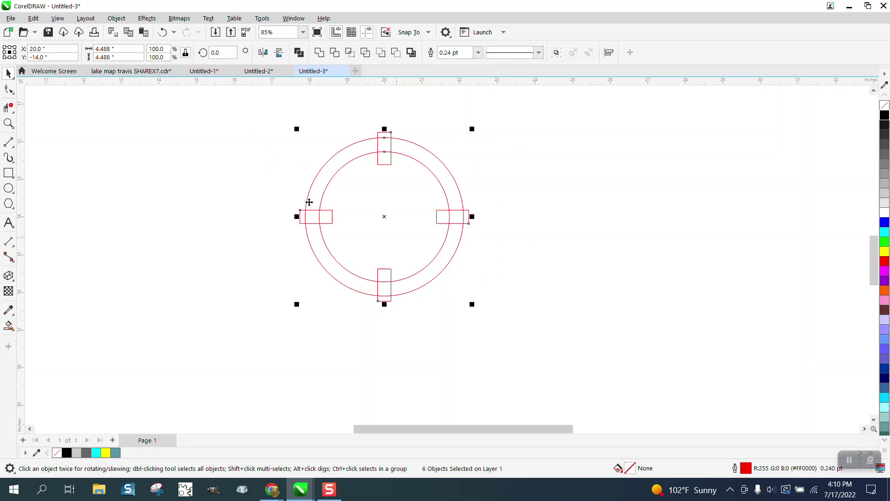
pyautogui.click(186, 134)
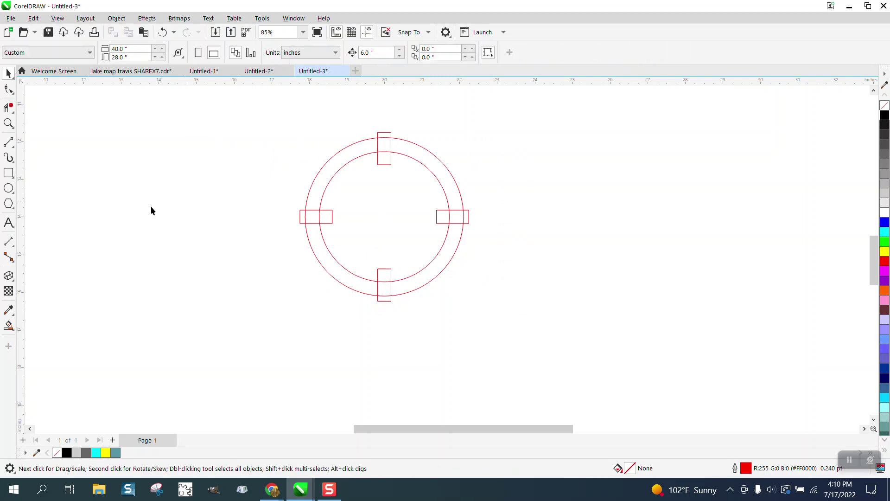
# - Smart Fill the four ring segments teal, nudging each new piece left
pyautogui.click(9, 325)
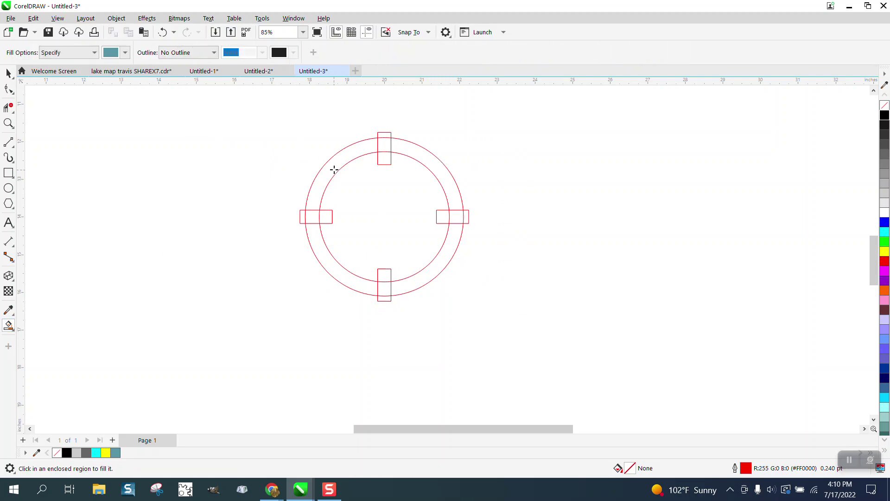
pyautogui.click(334, 170)
pyautogui.press('Left')
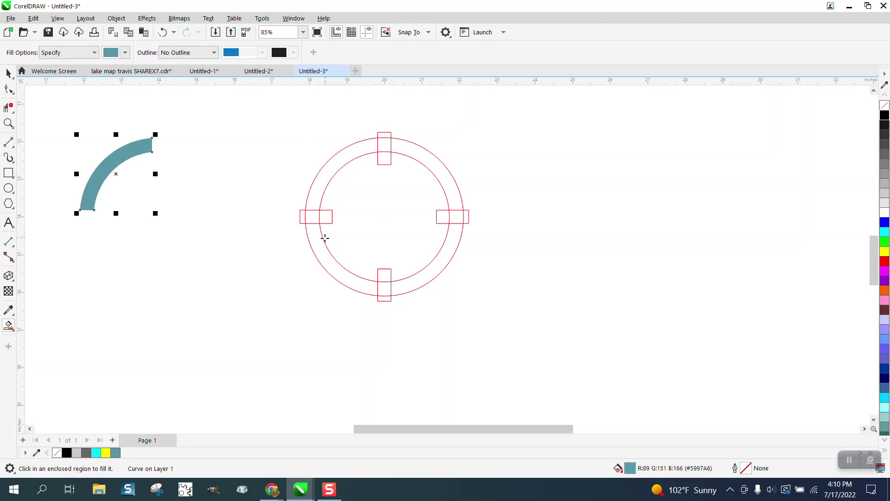
pyautogui.click(319, 239)
pyautogui.press('Left')
pyautogui.click(432, 159)
pyautogui.press('Left')
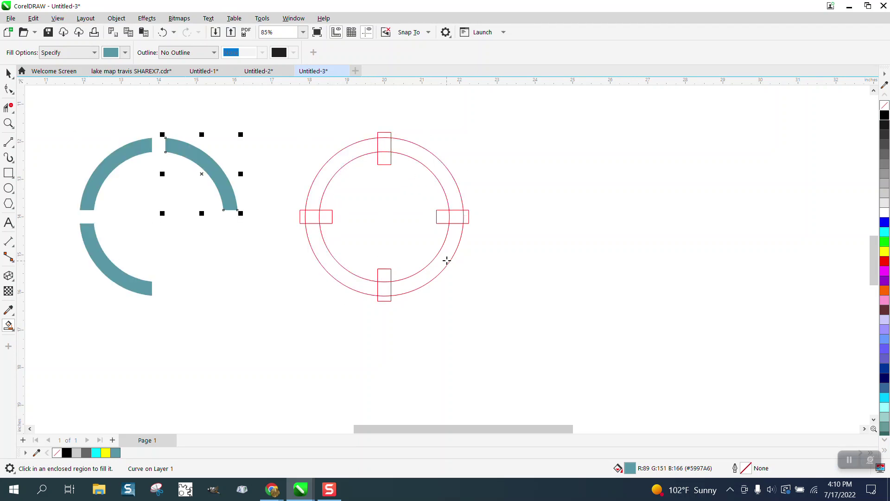
pyautogui.click(446, 261)
pyautogui.press('Left')
# - Delete the six red construction objects: circles and rectangles
pyautogui.click(9, 73)
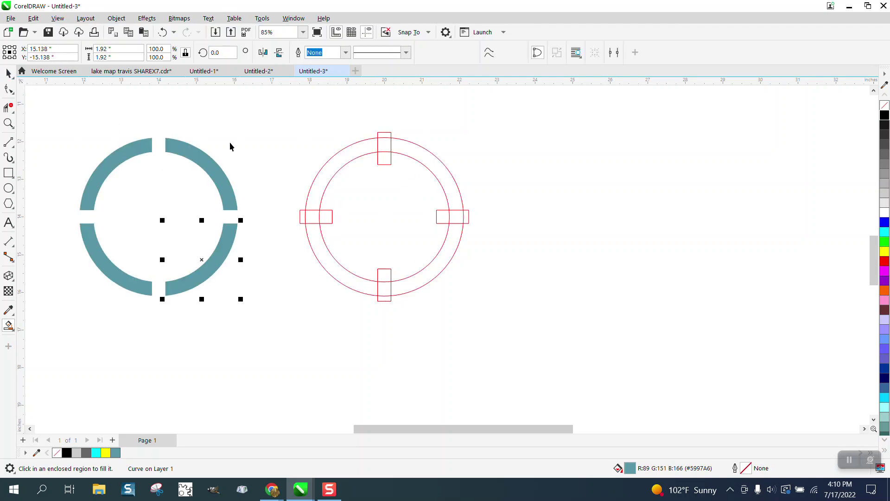
pyautogui.moveTo(263, 130); pyautogui.dragTo(364, 216)
pyautogui.moveTo(574, 333); pyautogui.dragTo(574, 332)
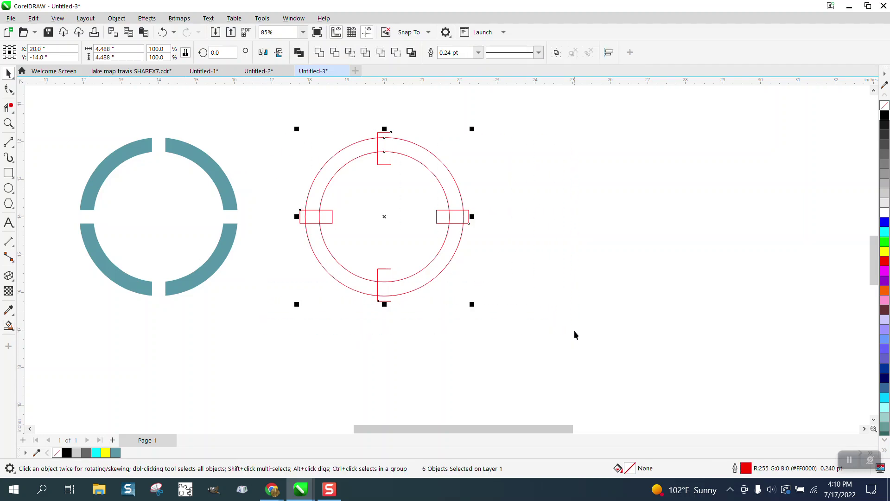
pyautogui.press('Delete')
# - Give the four arcs no fill and a black outline, then group them
pyautogui.scroll(-2, 570, 327)
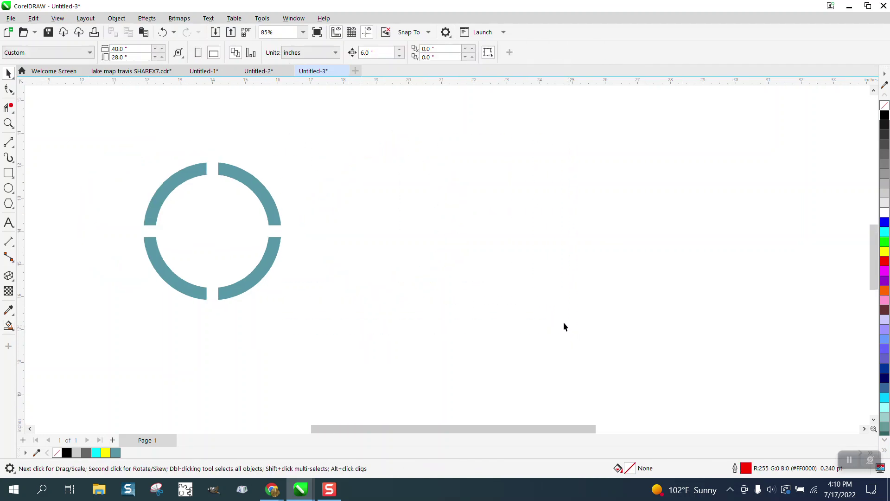
pyautogui.moveTo(233, 176); pyautogui.dragTo(366, 315)
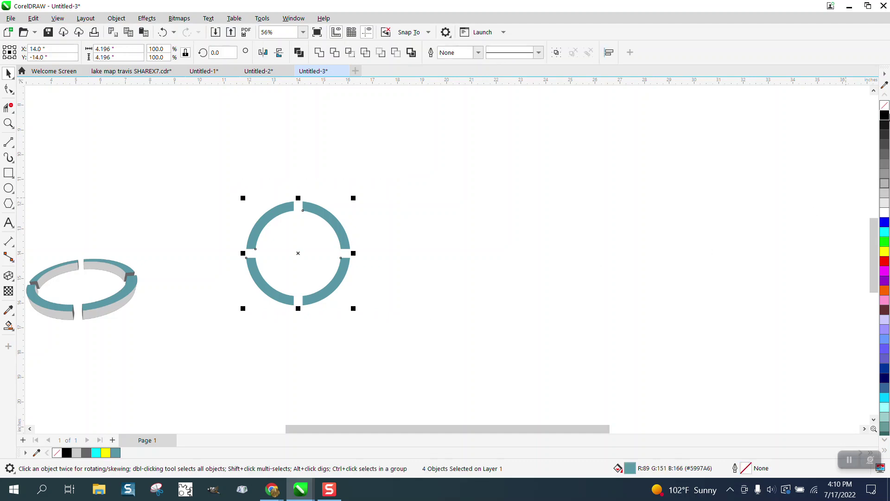
pyautogui.click(885, 105)
pyautogui.rightClick(884, 115)
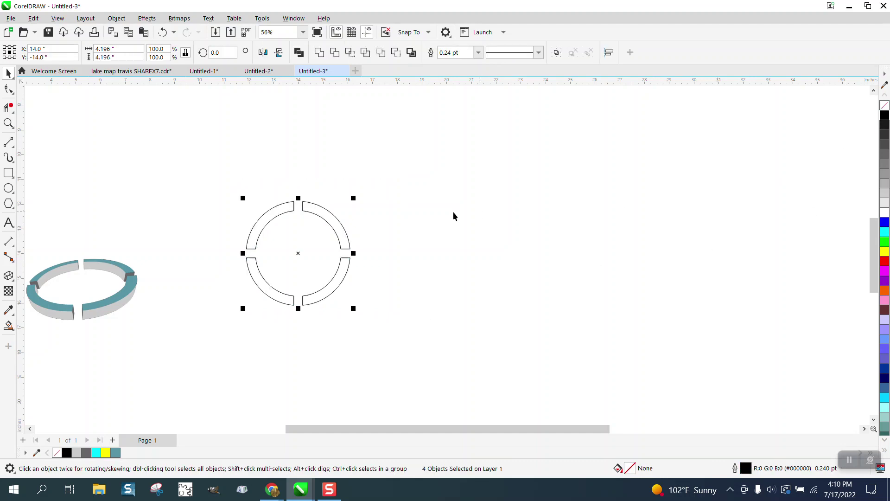
pyautogui.click(121, 19)
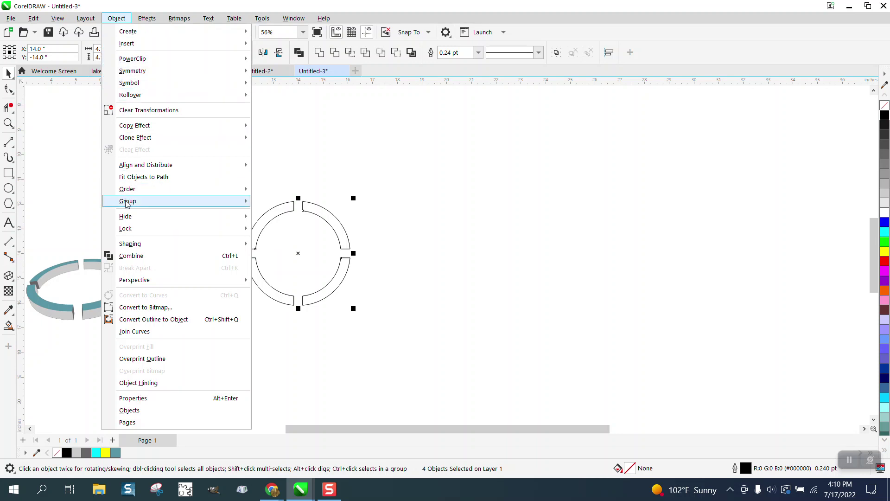
pyautogui.moveTo(184, 201)
pyautogui.click(272, 202)
pyautogui.scroll(-3, 269, 186)
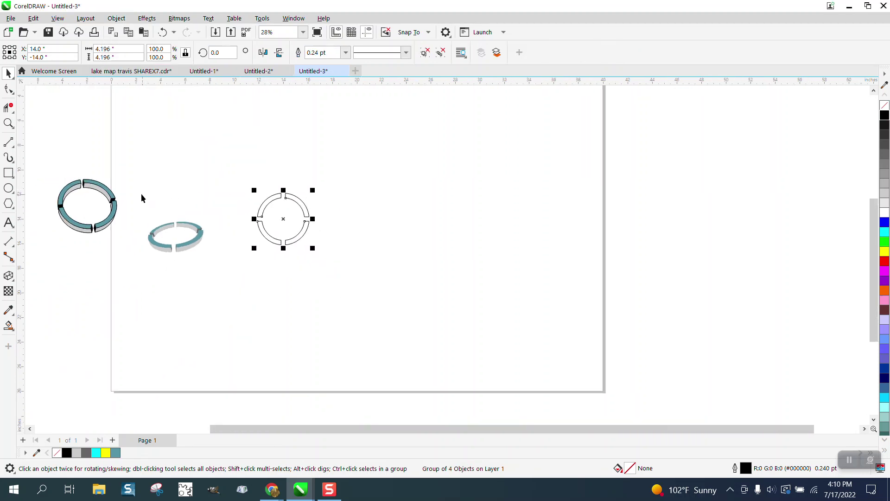
# - Move the four-arc group beside the extruded teal ring
pyautogui.moveTo(233, 185); pyautogui.dragTo(339, 260)
pyautogui.moveTo(286, 219); pyautogui.dragTo(231, 237)
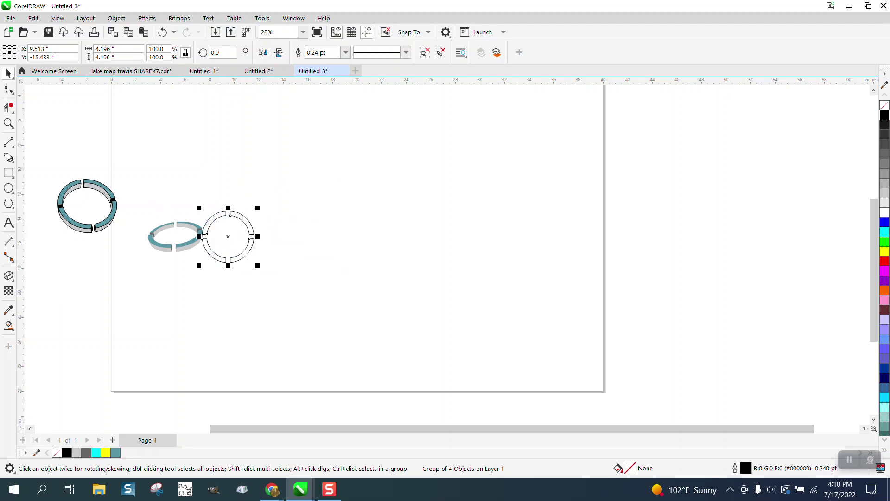
pyautogui.click(8, 123)
pyautogui.moveTo(121, 176); pyautogui.dragTo(369, 295)
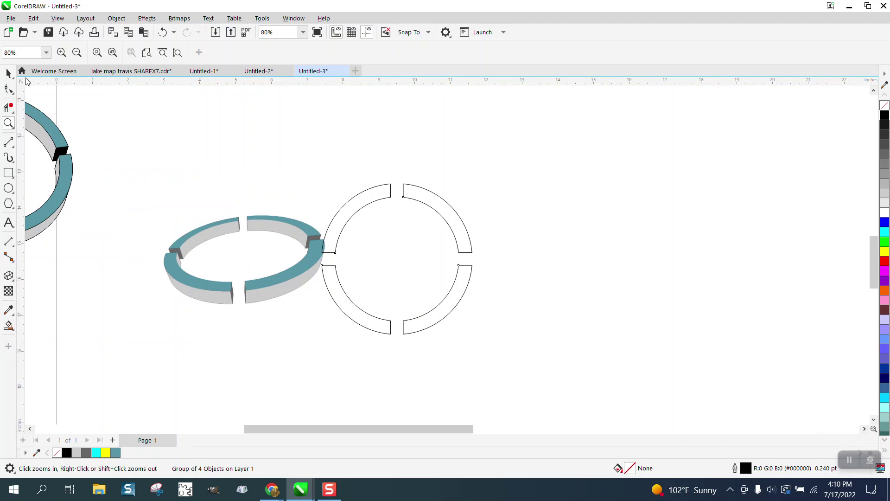
# - Rotate the arc group about 10° and shift it slightly right
pyautogui.press('space')
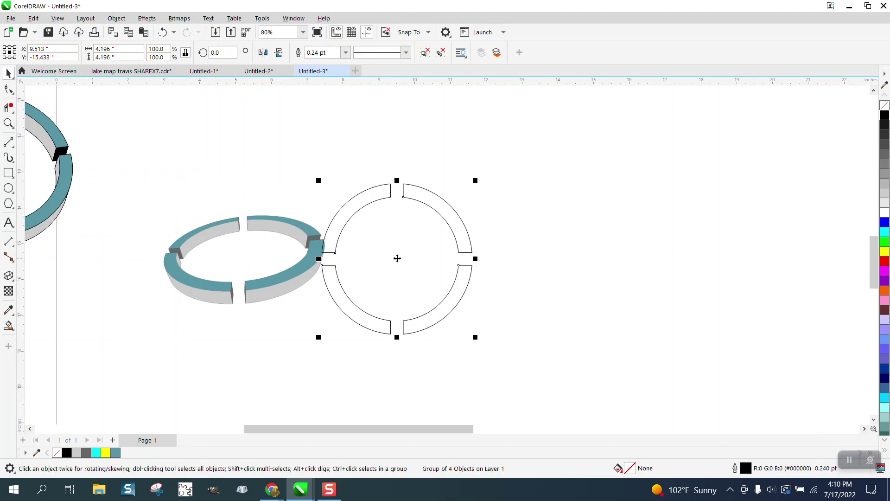
pyautogui.click(397, 259)
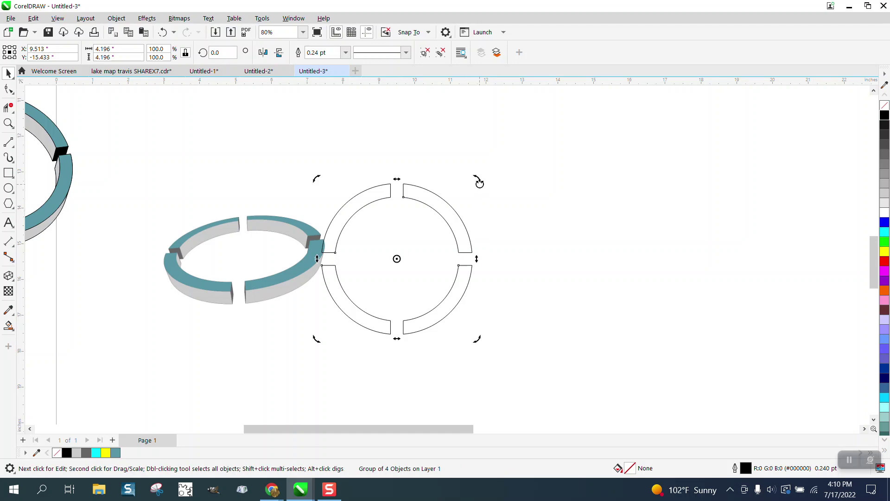
pyautogui.moveTo(479, 183); pyautogui.dragTo(466, 164)
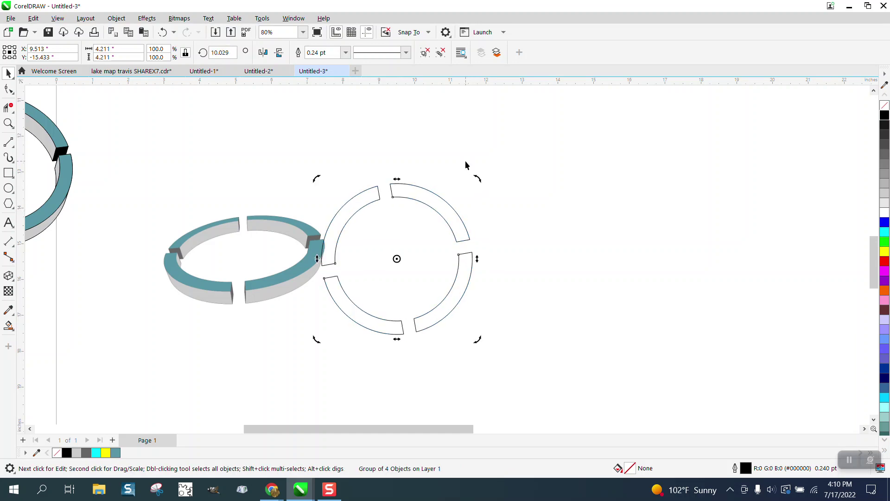
pyautogui.click(407, 235)
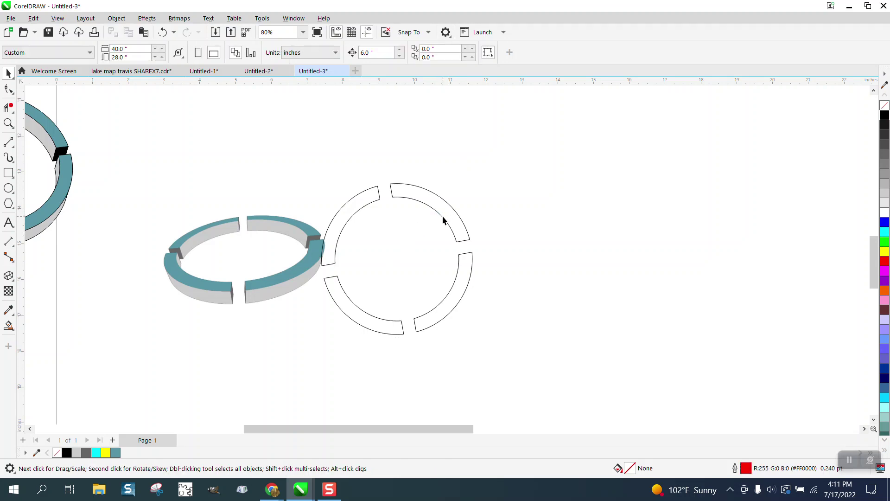
pyautogui.moveTo(443, 220); pyautogui.dragTo(463, 219)
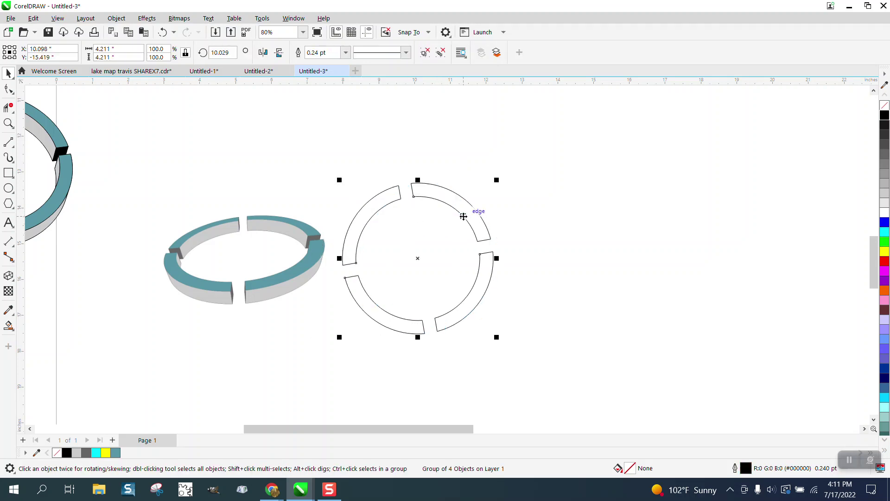
# - Extrude the four-arc group downward into 3D and reduce its depth
pyautogui.click(14, 282)
pyautogui.click(45, 338)
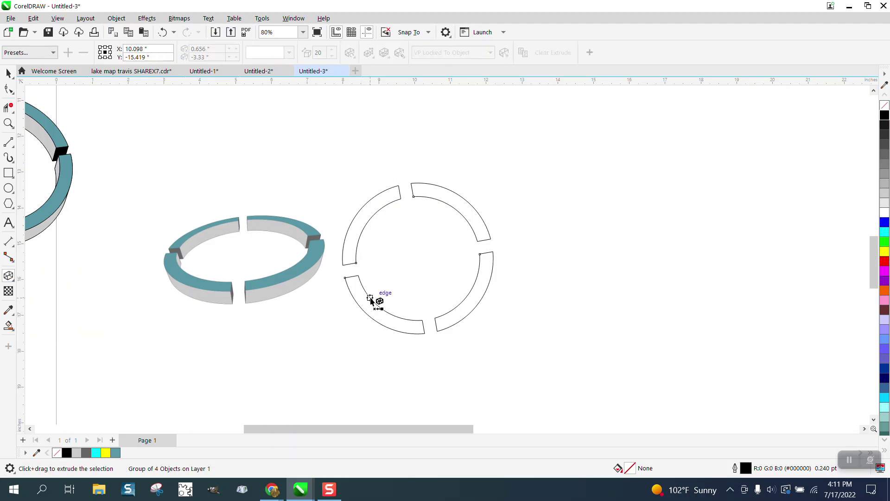
pyautogui.moveTo(437, 330); pyautogui.dragTo(443, 354)
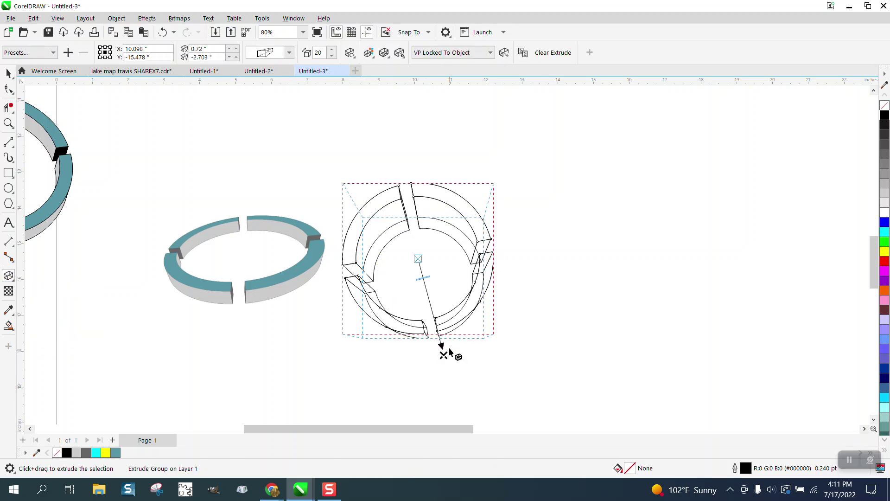
pyautogui.moveTo(422, 278); pyautogui.dragTo(424, 268)
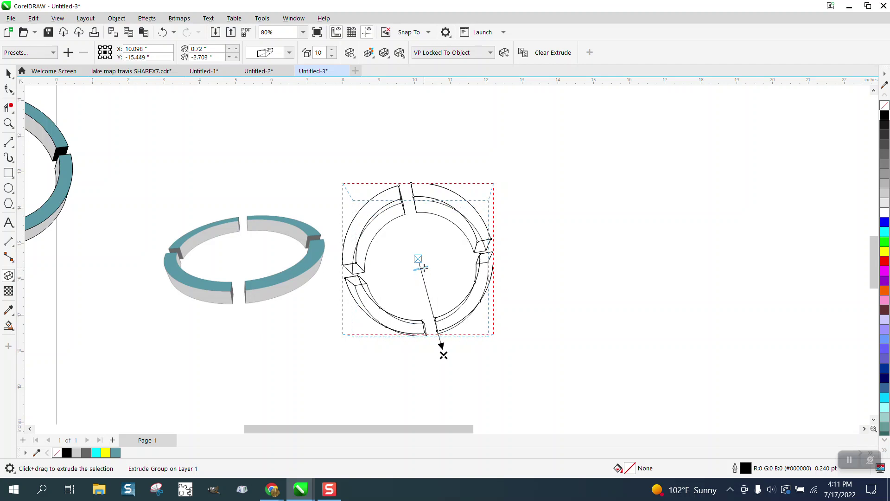
# - Tilt the extrusion slightly via Extrude Rotation to match the teal ring
pyautogui.click(350, 55)
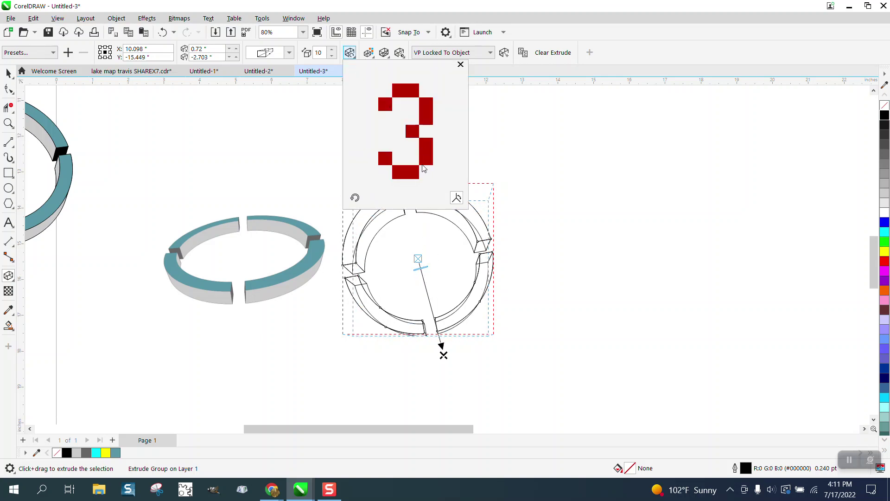
pyautogui.moveTo(422, 167); pyautogui.dragTo(428, 151)
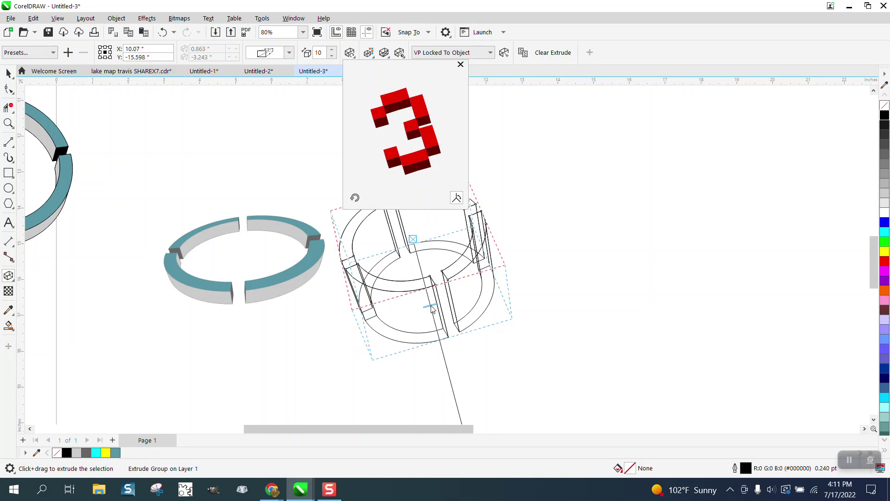
pyautogui.moveTo(431, 309); pyautogui.dragTo(427, 273)
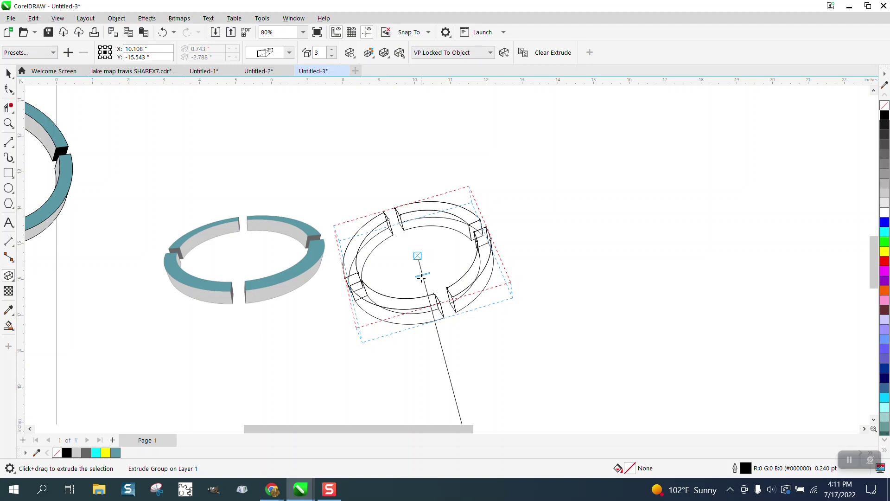
pyautogui.click(351, 54)
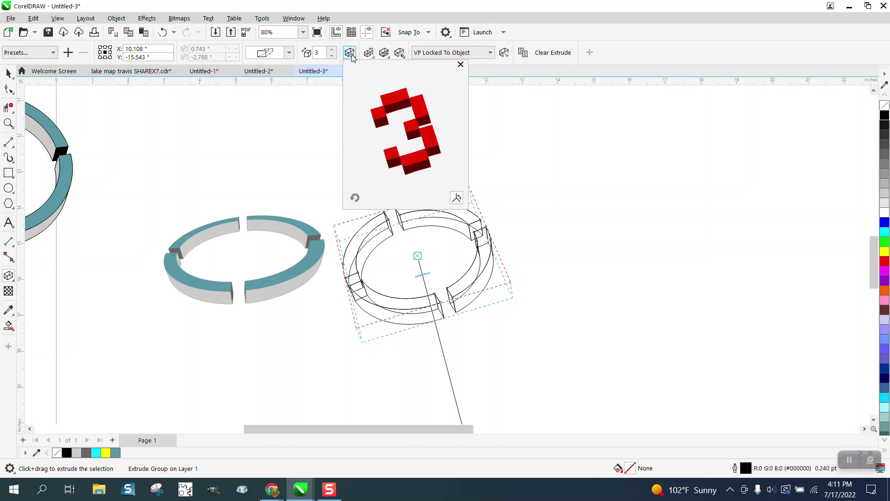
pyautogui.moveTo(416, 171); pyautogui.dragTo(413, 167)
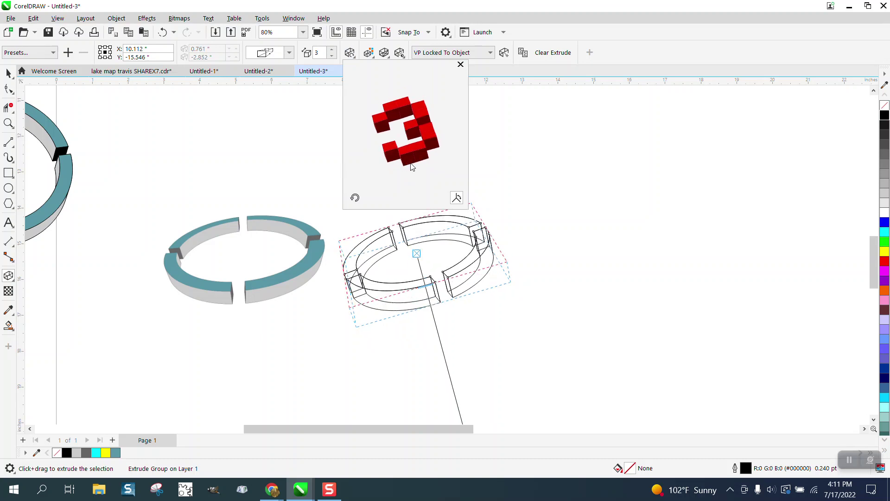
pyautogui.moveTo(410, 162); pyautogui.dragTo(412, 170)
pyautogui.click(196, 107)
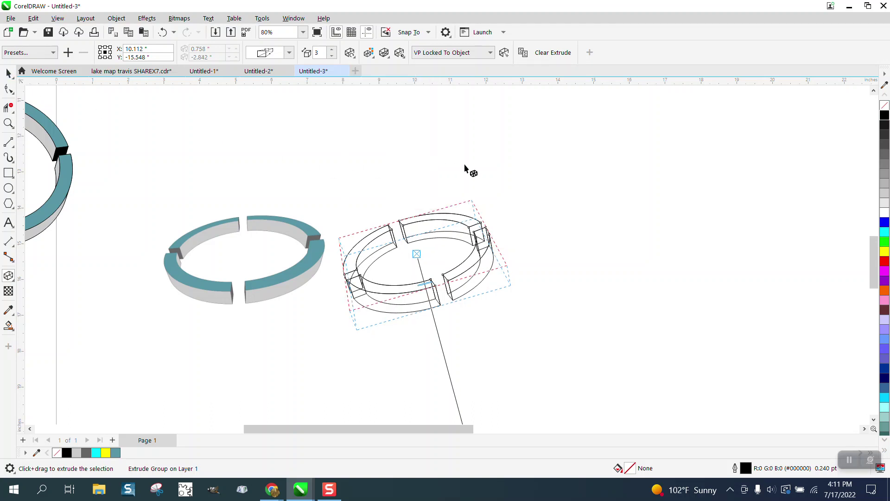
pyautogui.click(9, 73)
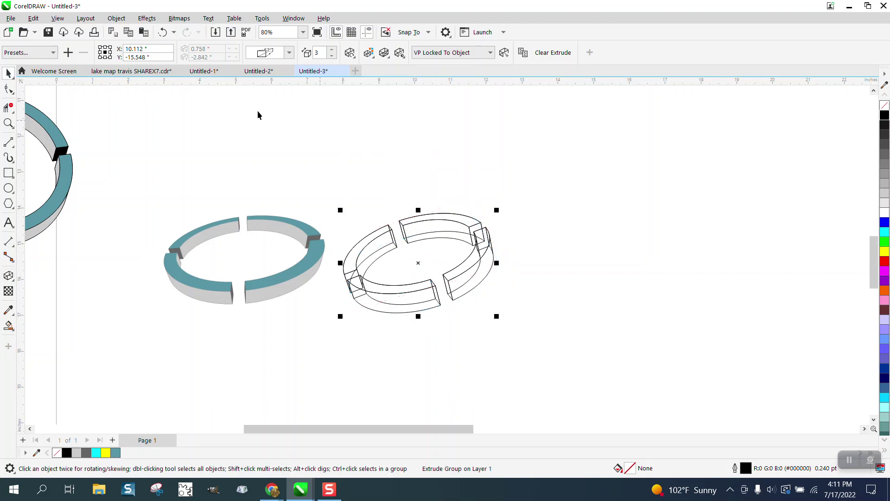
# - Break the extrude group apart into separate objects
pyautogui.click(116, 18)
pyautogui.click(360, 202)
pyautogui.click(417, 211)
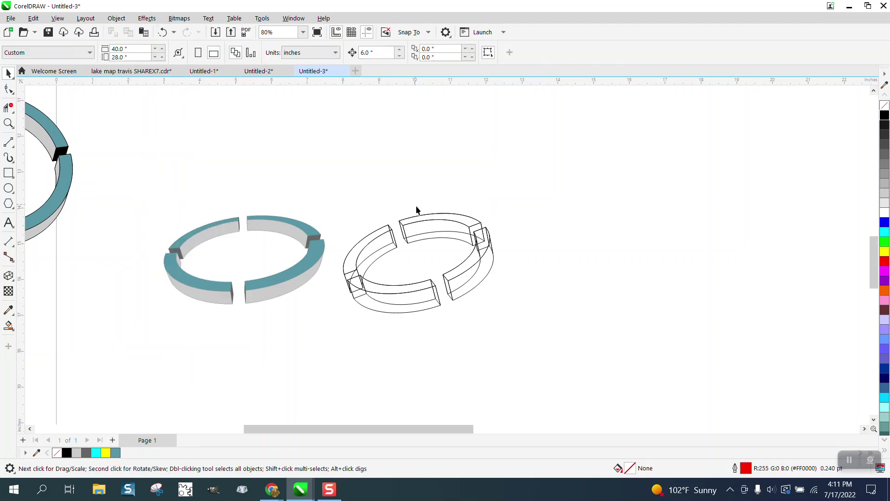
# - Duplicate the wireframe ring group 6 inches to the right with Ctrl+D
pyautogui.click(430, 221)
pyautogui.hotkey('ctrl', 'd')
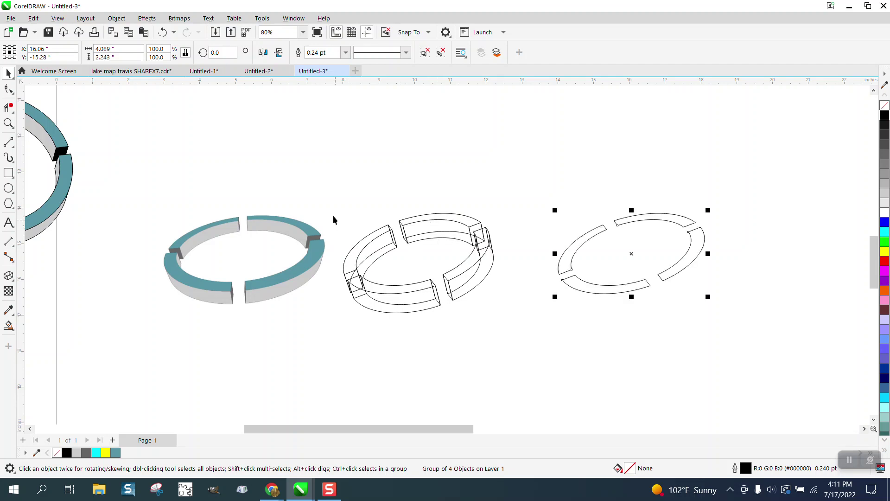
pyautogui.click(8, 122)
pyautogui.moveTo(315, 200); pyautogui.dragTo(577, 329)
# - Erase the left block's hidden end-cap lines and inner arc with Virtual Segment Delete
pyautogui.click(8, 108)
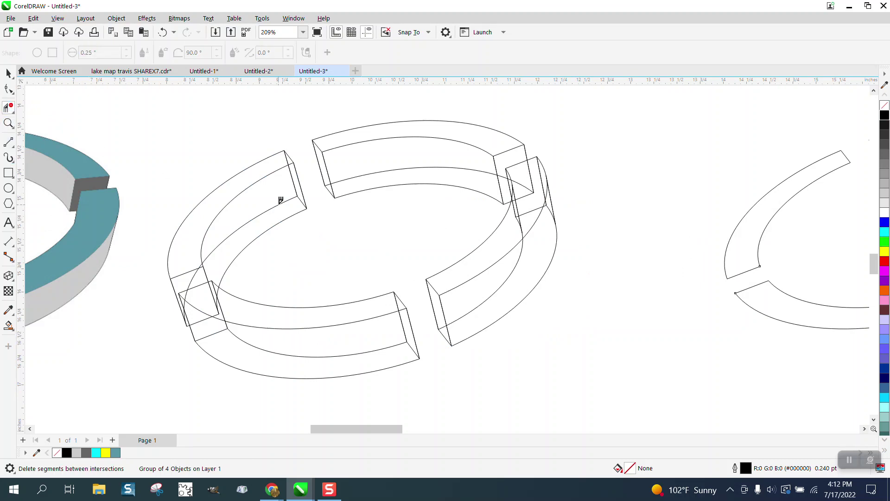
pyautogui.click(294, 169)
pyautogui.click(287, 158)
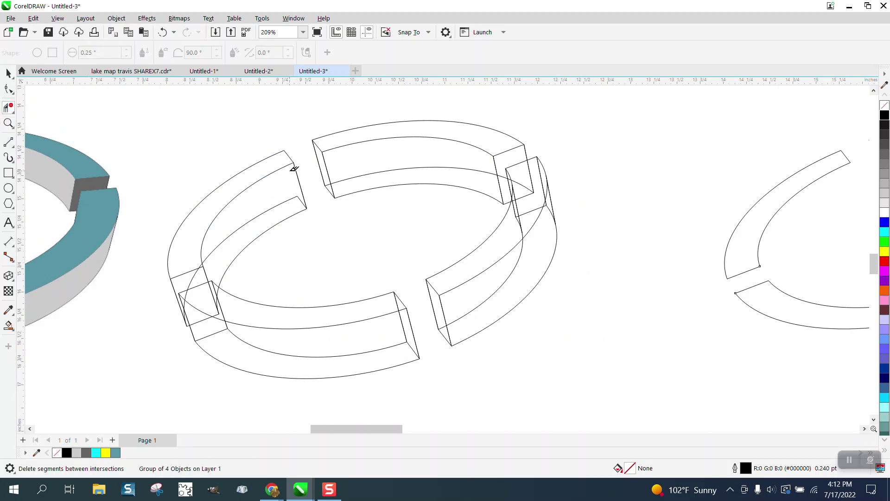
pyautogui.click(295, 196)
pyautogui.click(197, 272)
# - Erase hidden arcs and edges around the small square and lower front block
pyautogui.click(9, 123)
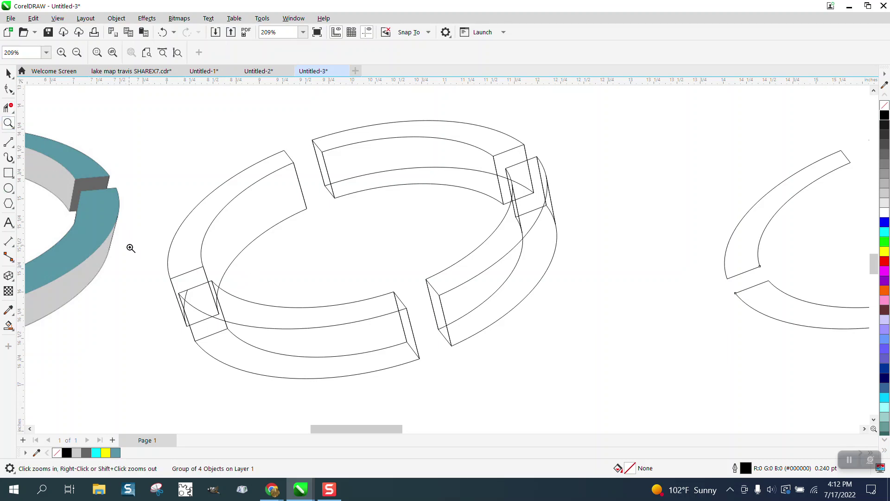
pyautogui.moveTo(131, 252); pyautogui.dragTo(320, 370)
pyautogui.click(8, 107)
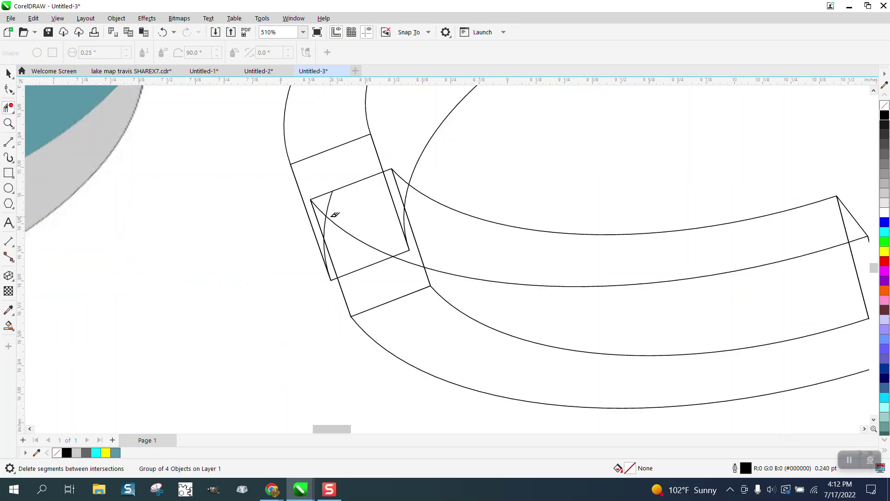
pyautogui.click(329, 202)
pyautogui.click(327, 247)
pyautogui.click(364, 271)
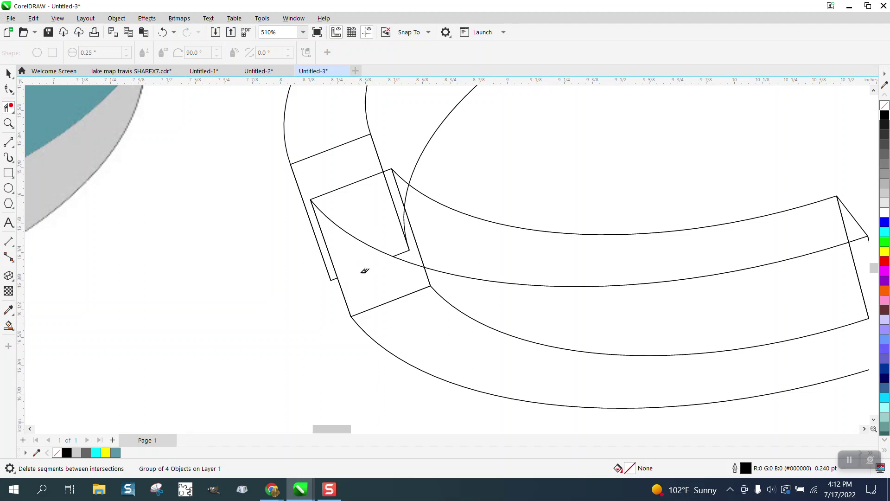
pyautogui.click(399, 206)
pyautogui.click(404, 209)
pyautogui.click(418, 291)
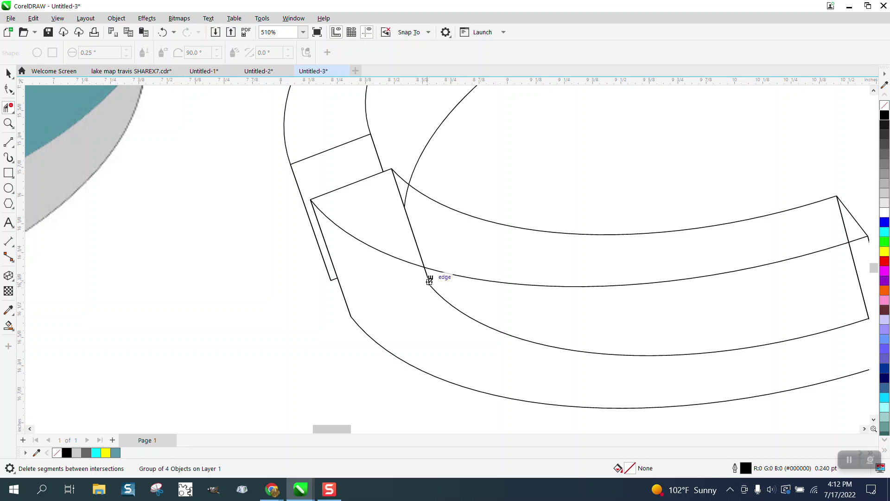
pyautogui.click(430, 281)
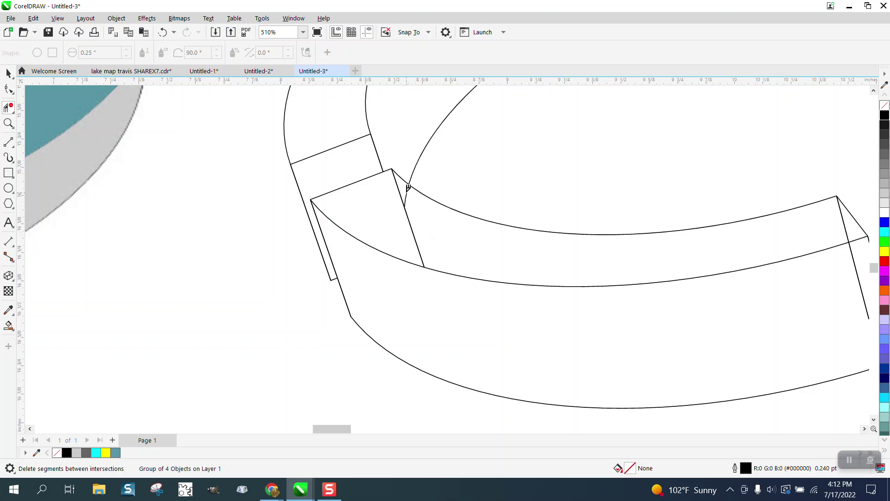
# - Erase the remaining hidden lines on the right end face and arc piece
pyautogui.scroll(-1, 407, 223)
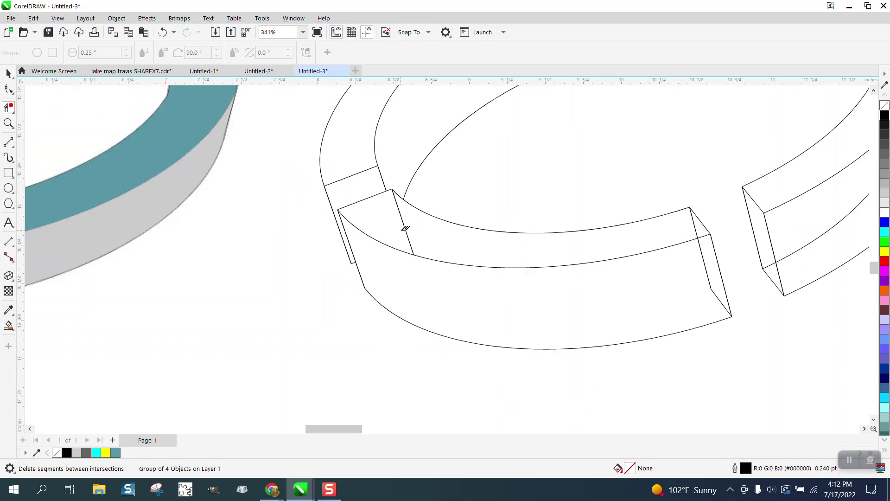
pyautogui.click(406, 228)
pyautogui.scroll(-1, 305, 225)
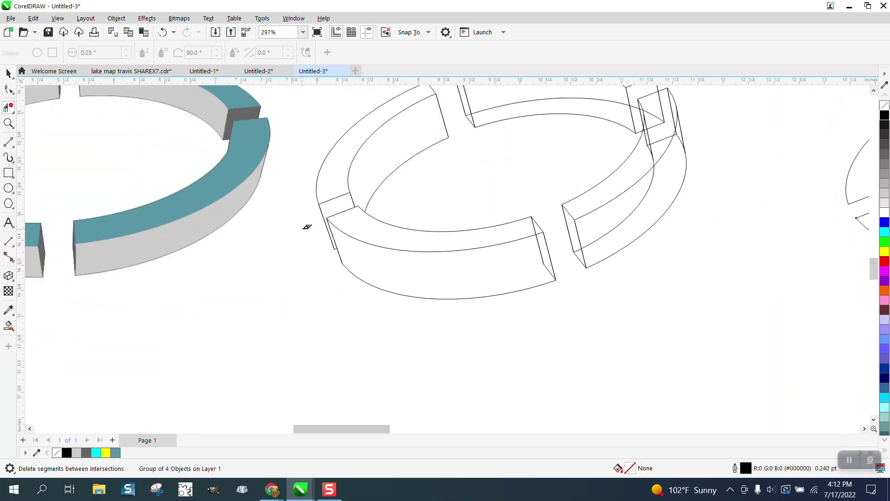
pyautogui.click(542, 250)
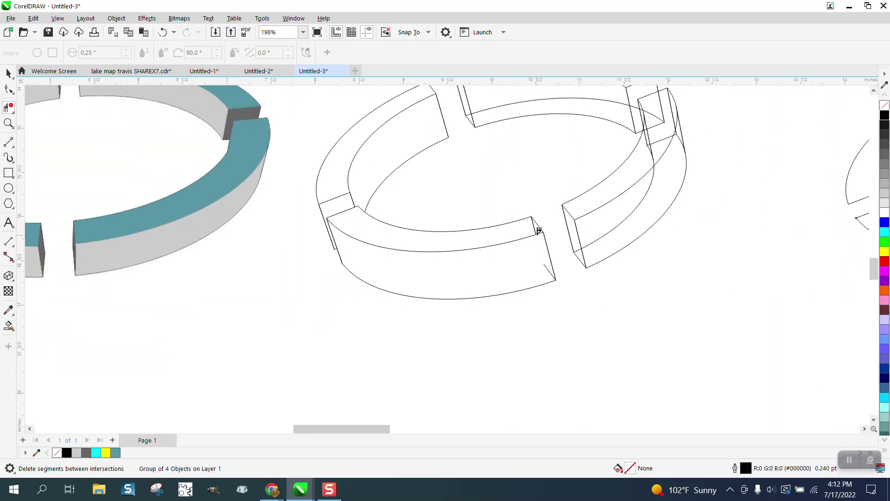
pyautogui.click(549, 266)
pyautogui.click(598, 235)
pyautogui.scroll(-1, 593, 243)
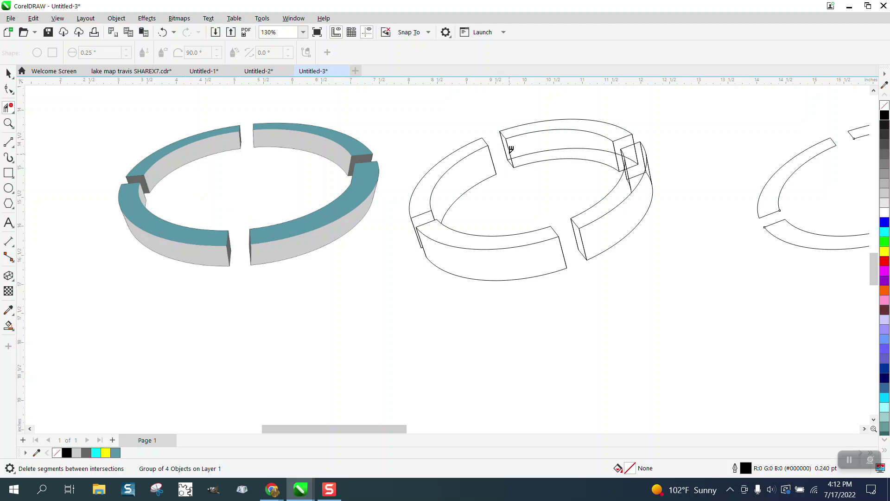
# - Zoom in on the upper-right blocks and erase the hidden curves on the top block
pyautogui.click(9, 123)
pyautogui.moveTo(479, 126); pyautogui.dragTo(719, 221)
pyautogui.click(9, 107)
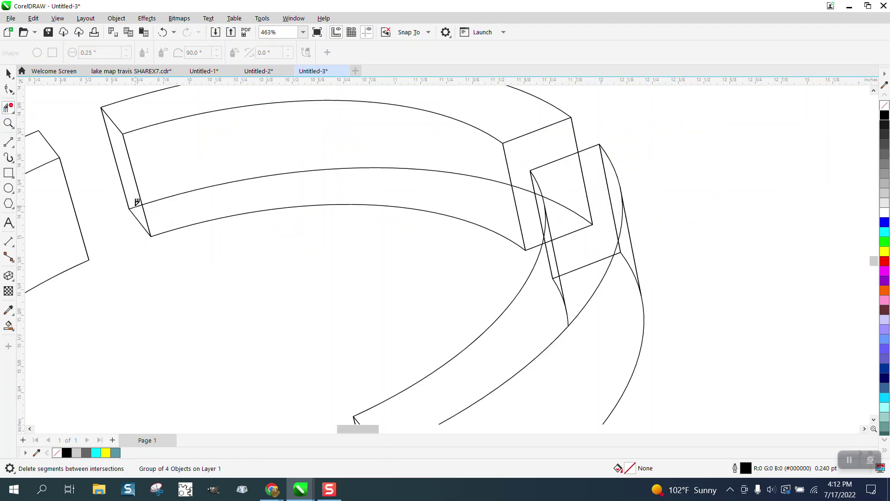
pyautogui.click(242, 191)
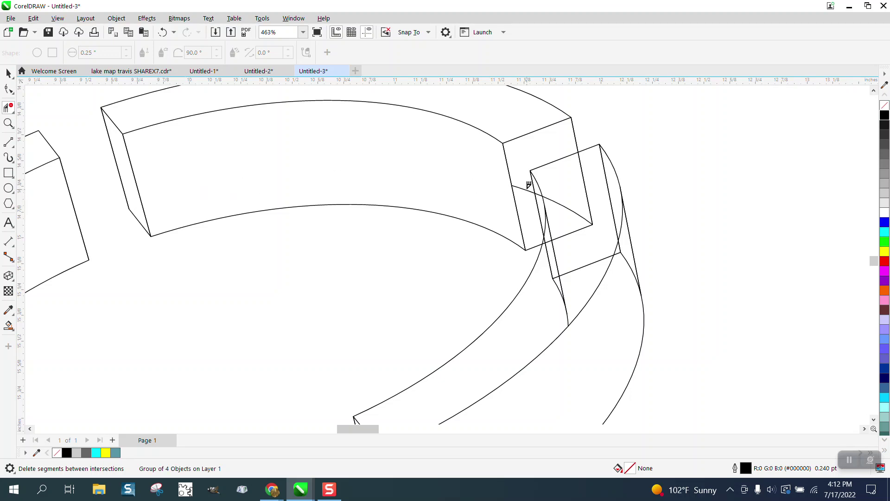
pyautogui.click(527, 188)
pyautogui.click(559, 202)
# - Erase the hidden edges and stubs of the small box where the right block meets the top
pyautogui.click(548, 227)
pyautogui.click(550, 253)
pyautogui.click(563, 236)
pyautogui.click(589, 203)
pyautogui.click(550, 240)
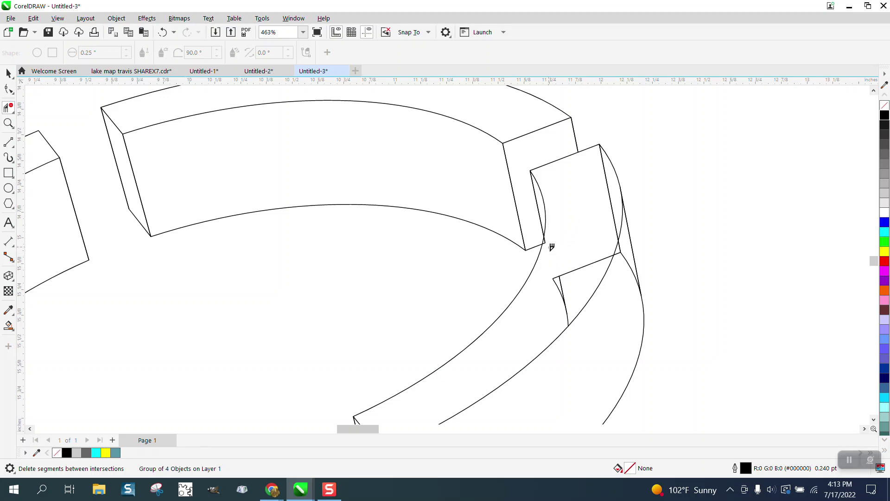
pyautogui.click(557, 278)
pyautogui.click(579, 268)
pyautogui.click(614, 211)
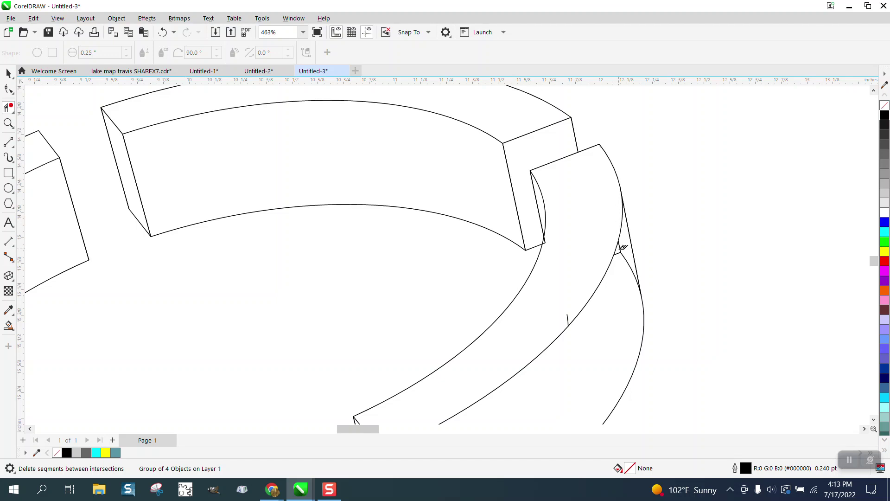
pyautogui.click(625, 256)
pyautogui.click(618, 248)
pyautogui.click(550, 242)
# - Undo the mistaken box-edge deletion, erase the last short line end, and zoom onto the ring
pyautogui.click(162, 32)
pyautogui.click(546, 238)
pyautogui.scroll(-1, 524, 234)
pyautogui.scroll(-1, 577, 287)
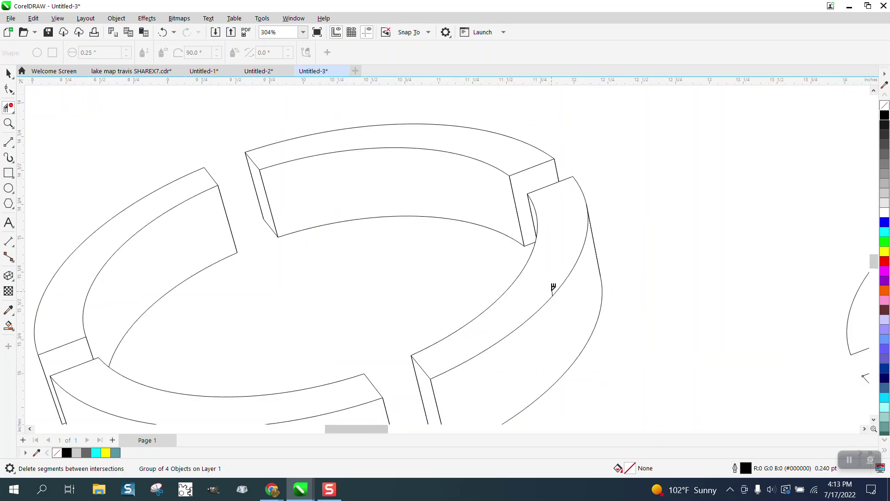
pyautogui.scroll(-4, 450, 246)
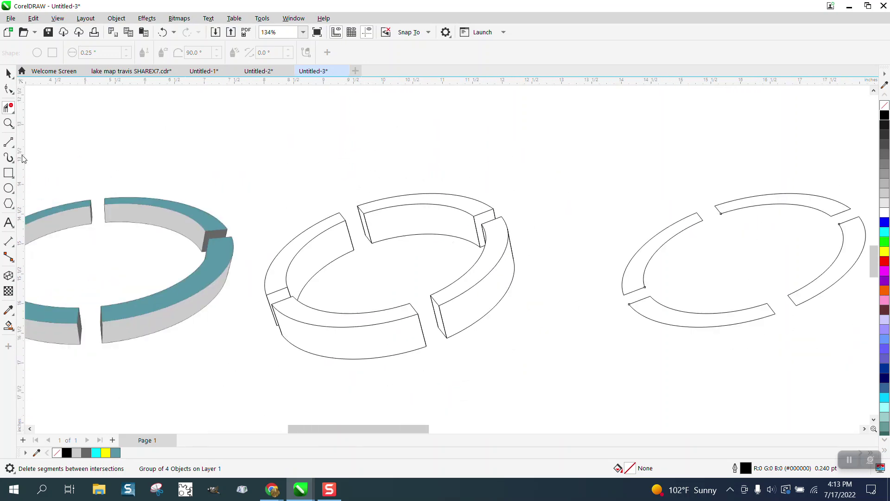
pyautogui.click(8, 123)
pyautogui.scroll(3, 175, 167)
pyautogui.scroll(-4, 344, 191)
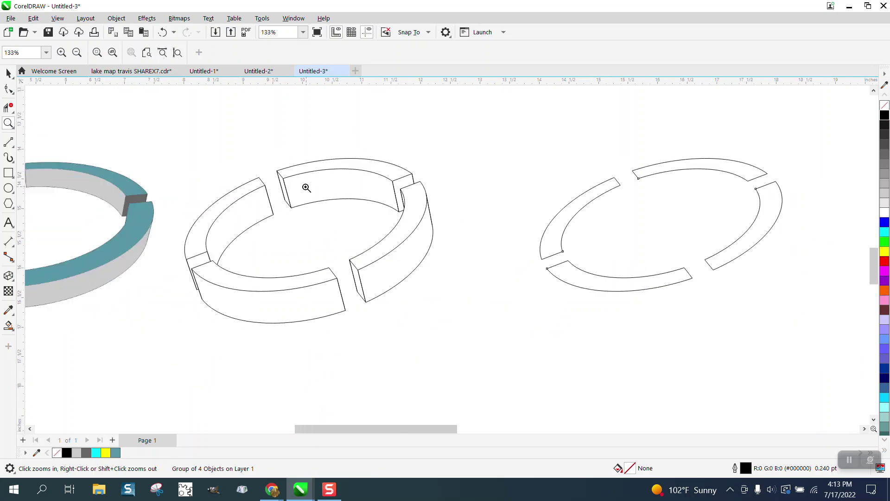
pyautogui.moveTo(108, 166); pyautogui.dragTo(480, 318)
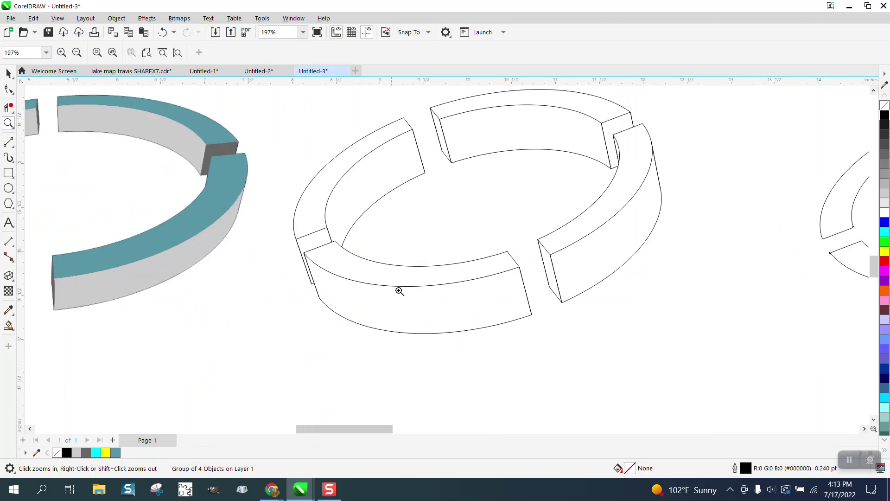
# - Smart Fill the ring's four end faces dark gray #333333
pyautogui.click(8, 326)
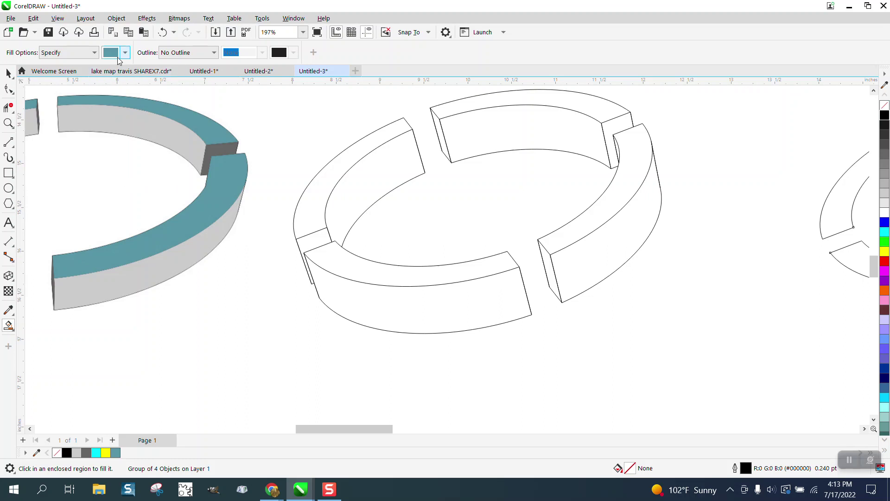
pyautogui.click(125, 52)
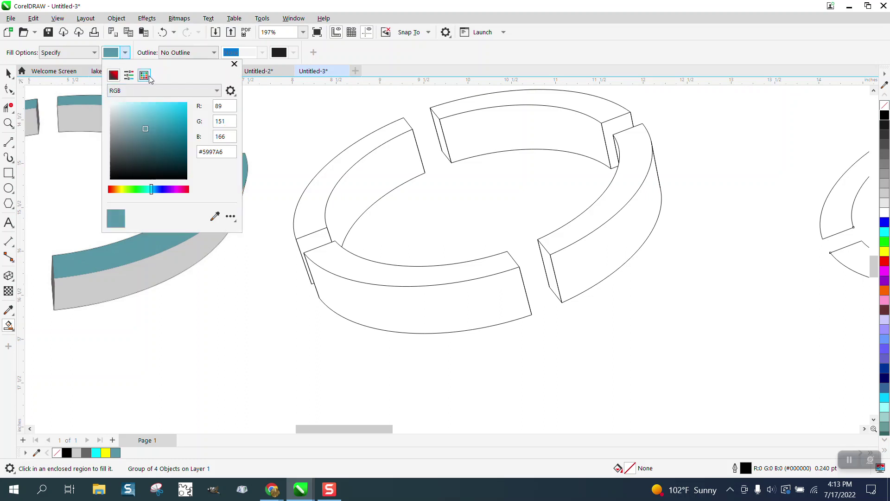
pyautogui.click(144, 76)
pyautogui.click(145, 107)
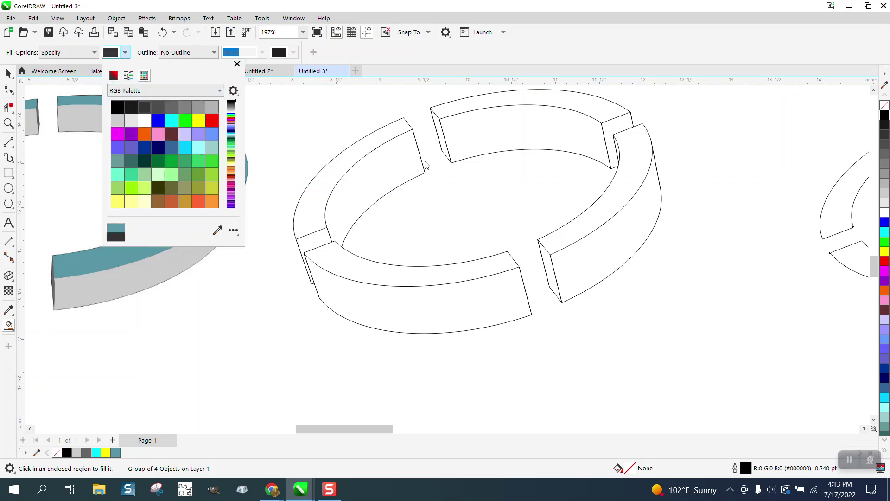
pyautogui.click(443, 146)
pyautogui.click(441, 141)
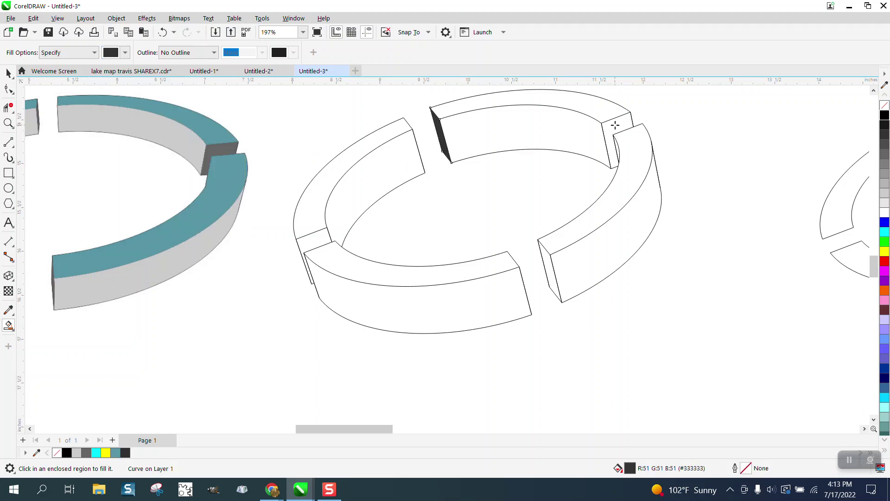
pyautogui.click(615, 125)
pyautogui.click(550, 266)
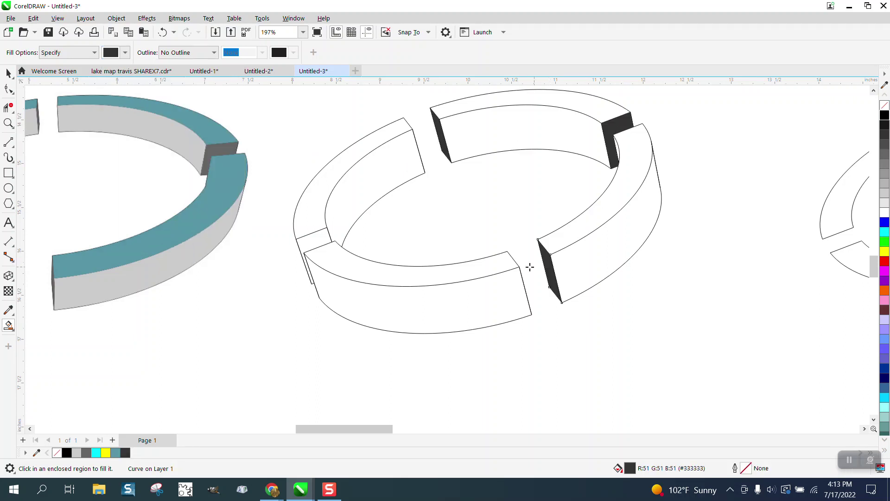
pyautogui.click(322, 237)
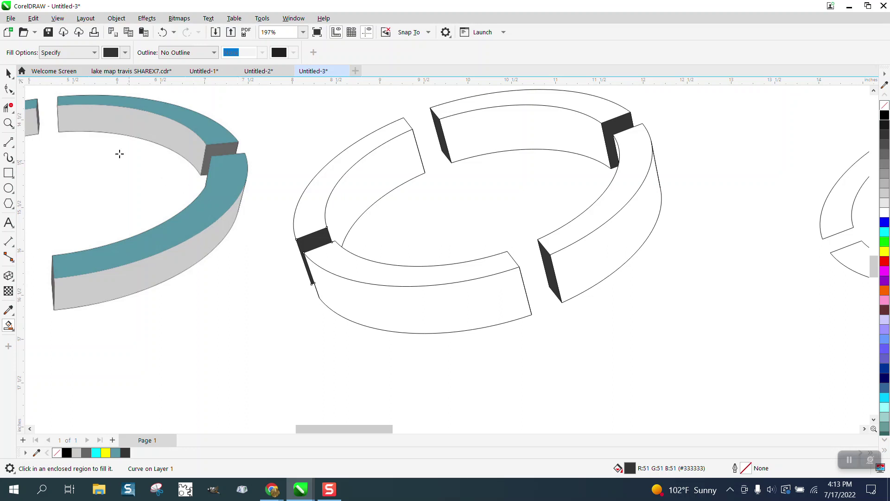
# - Fill the inner and outer side faces light gray #CCCCCC
pyautogui.click(125, 53)
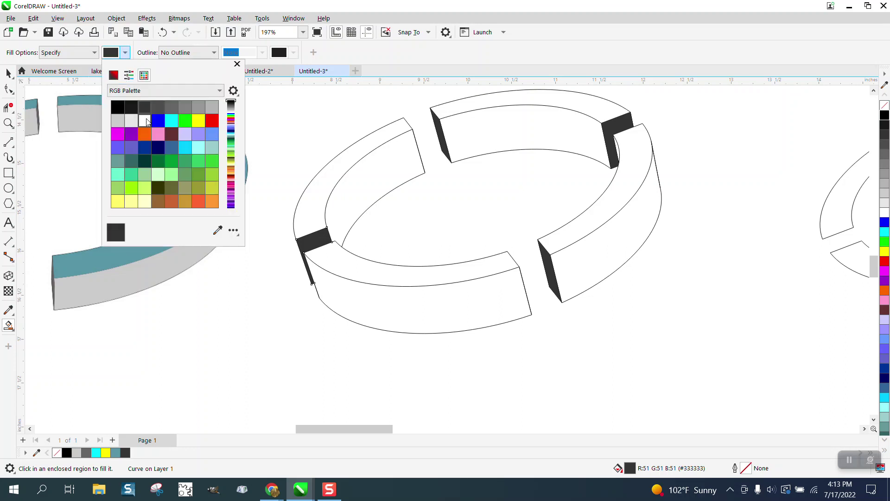
pyautogui.click(118, 121)
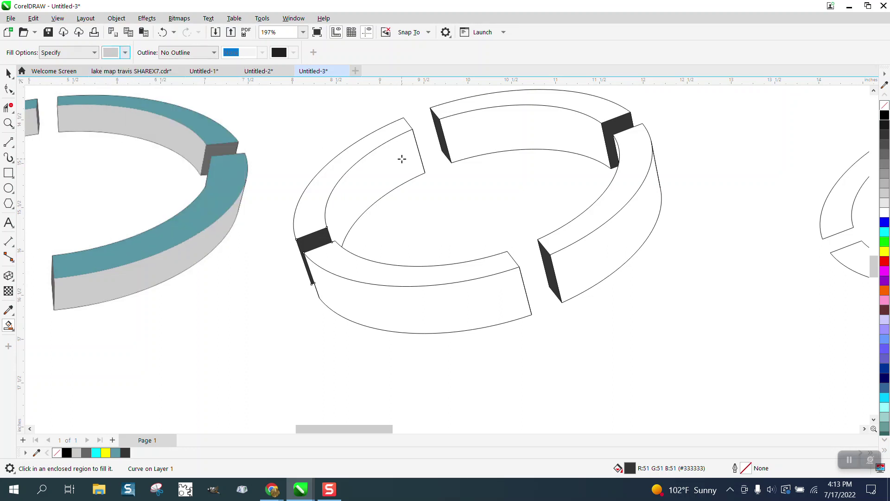
pyautogui.click(401, 159)
pyautogui.click(475, 140)
pyautogui.click(627, 223)
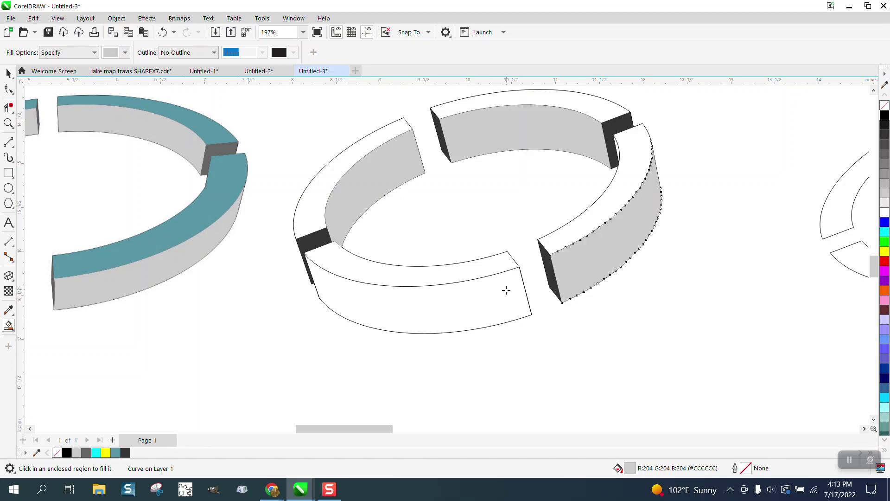
pyautogui.click(503, 293)
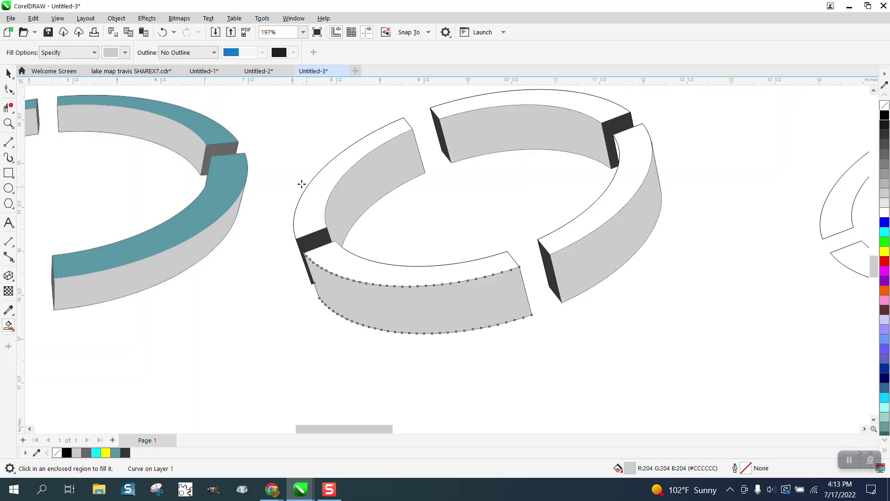
pyautogui.scroll(-3, 253, 177)
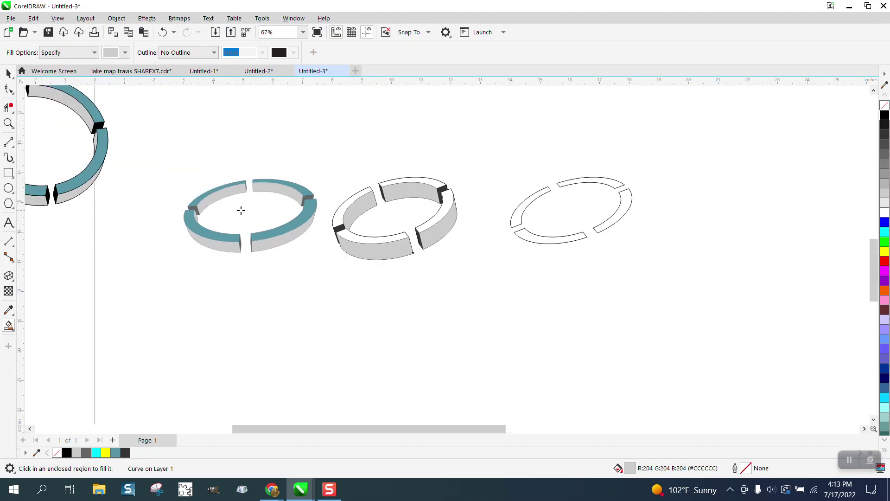
# - Zoom around the rings and sample the finished ring's teal as the Smart Fill colour
pyautogui.press('z')
pyautogui.moveTo(164, 162); pyautogui.dragTo(529, 276)
pyautogui.click(8, 73)
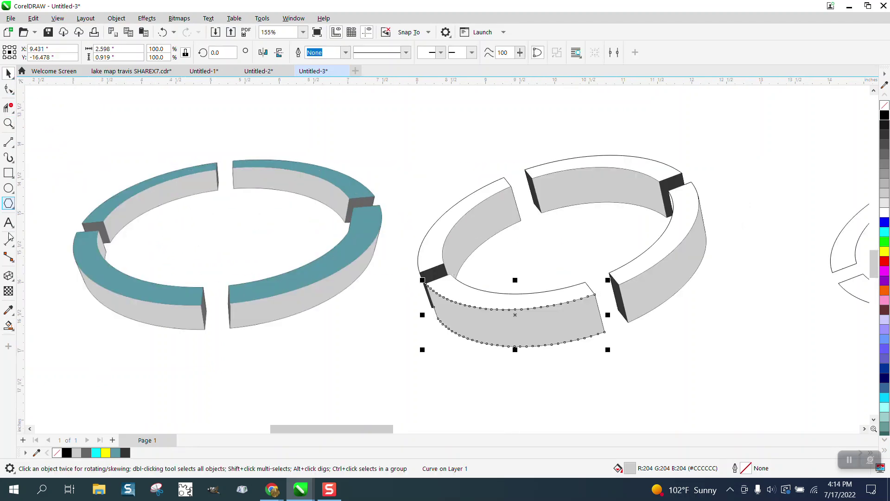
pyautogui.click(8, 326)
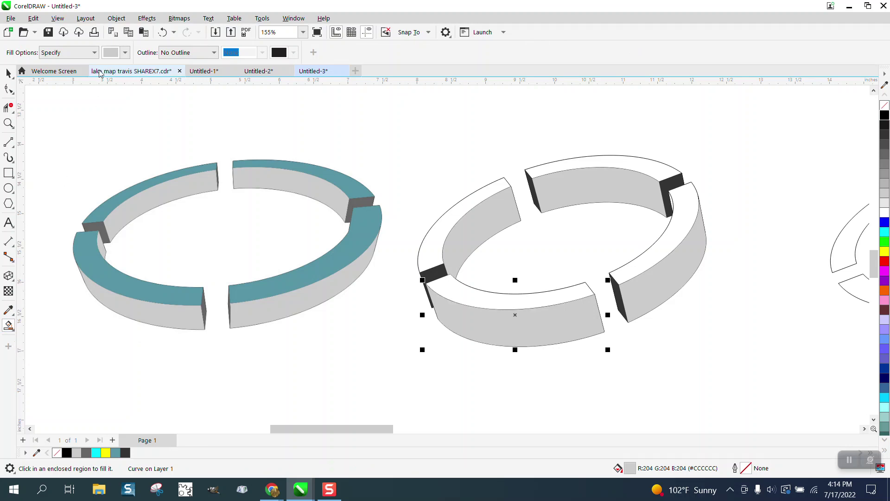
pyautogui.click(123, 54)
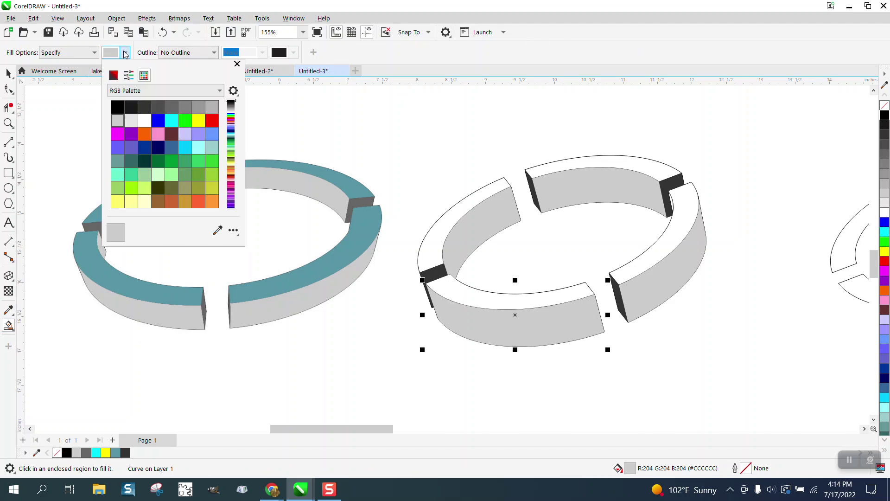
pyautogui.click(217, 230)
pyautogui.click(319, 176)
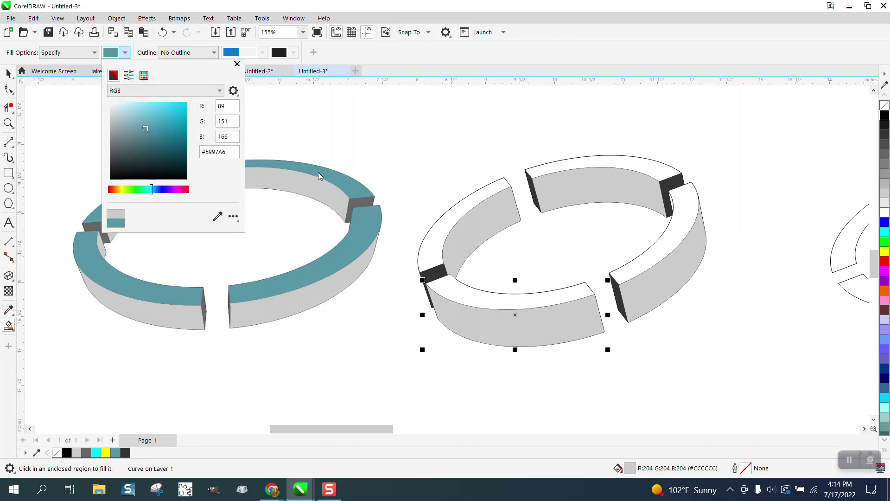
pyautogui.click(456, 210)
# - Fill the left, back, right and front top faces teal #5997A6, then deselect
pyautogui.click(459, 216)
pyautogui.click(635, 176)
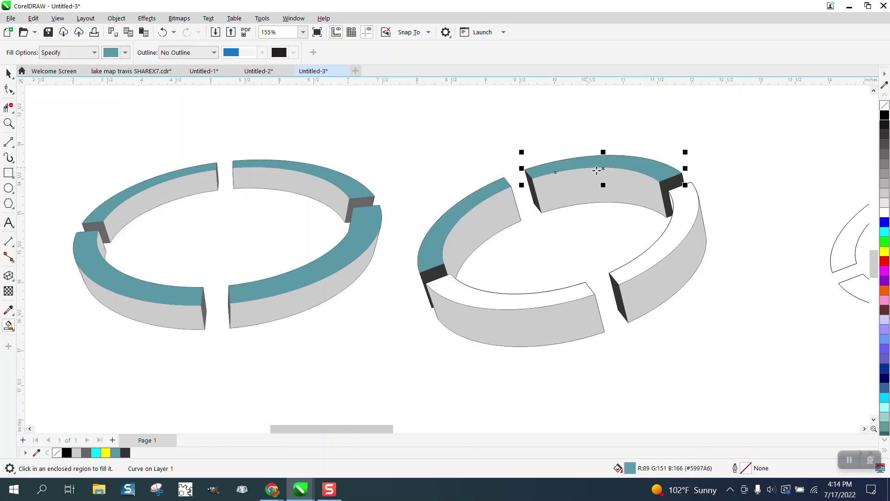
pyautogui.click(686, 209)
pyautogui.click(581, 290)
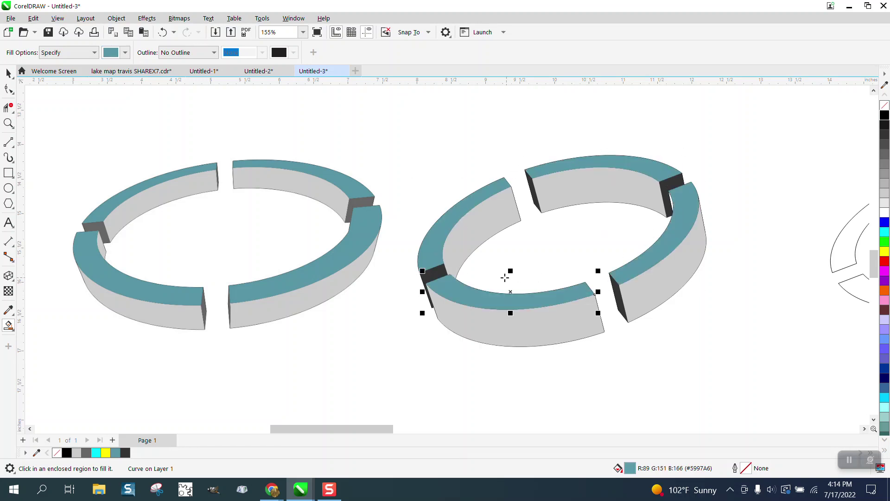
pyautogui.scroll(-2, 510, 281)
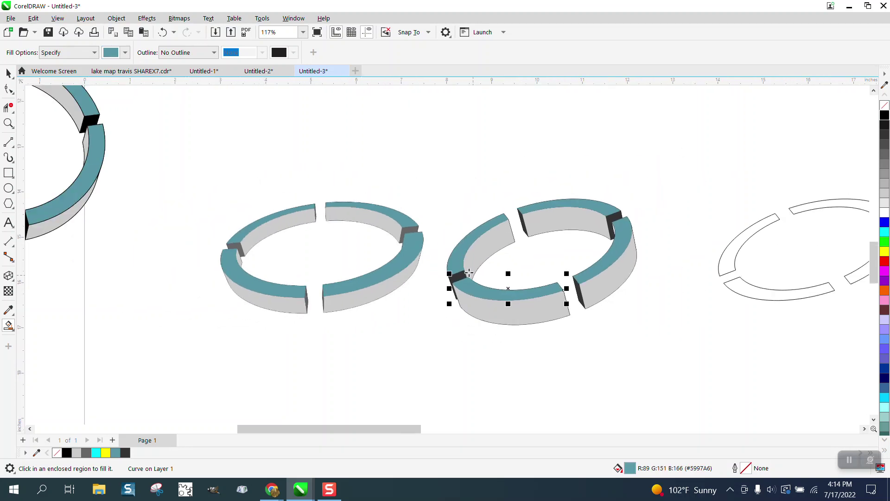
pyautogui.click(8, 73)
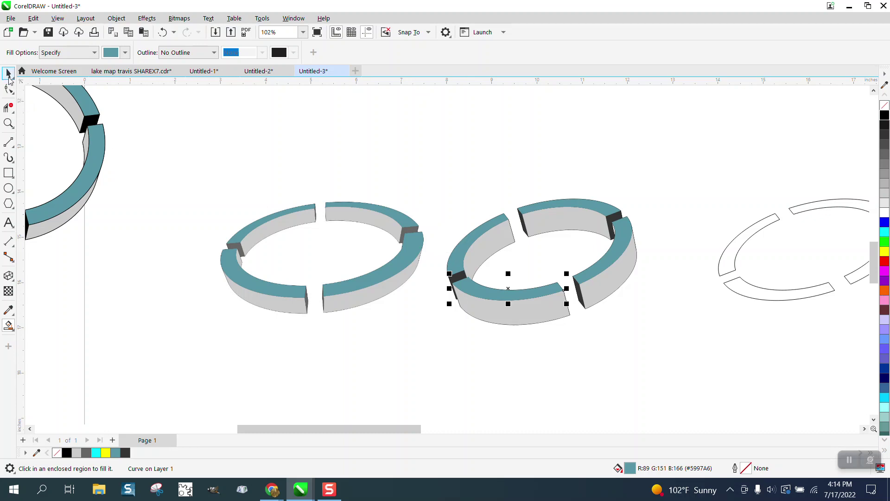
pyautogui.click(522, 176)
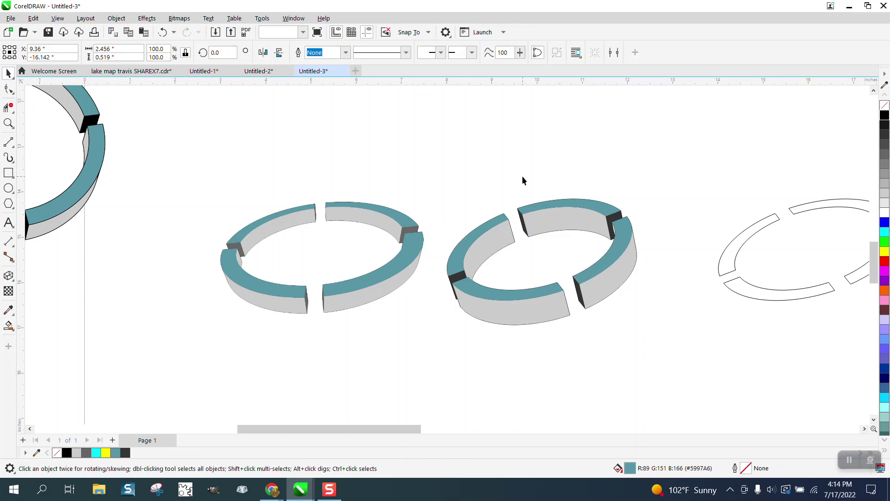
# - Zoom into the upper-right joint and Smart Fill the white sliver light gray #CCCCCC
pyautogui.click(8, 125)
pyautogui.moveTo(587, 207); pyautogui.dragTo(691, 255)
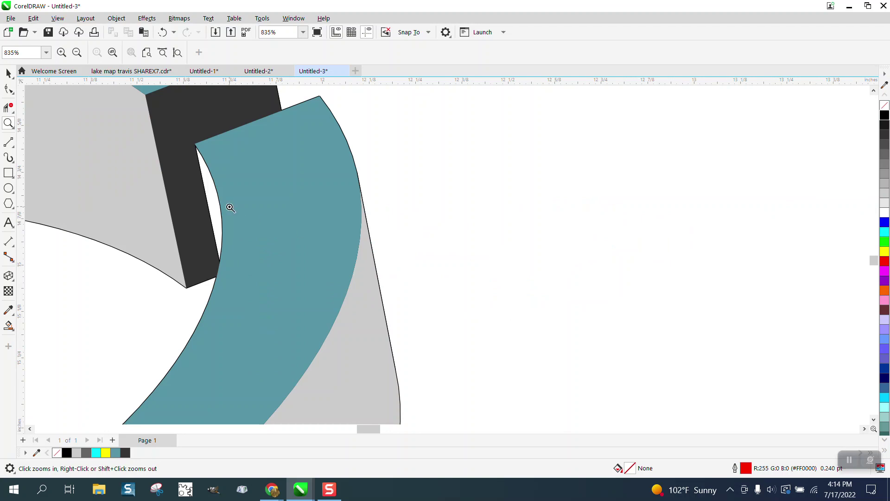
pyautogui.click(8, 325)
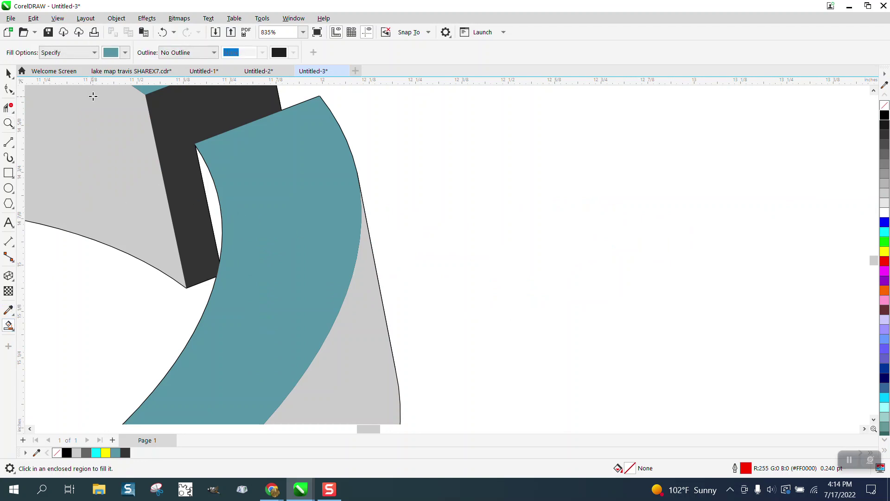
pyautogui.click(126, 52)
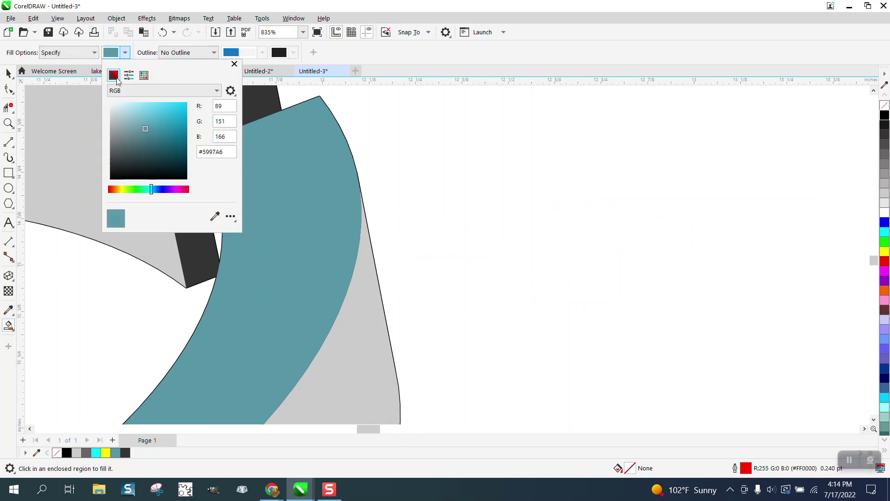
pyautogui.click(144, 75)
pyautogui.click(118, 120)
pyautogui.click(399, 164)
pyautogui.click(211, 185)
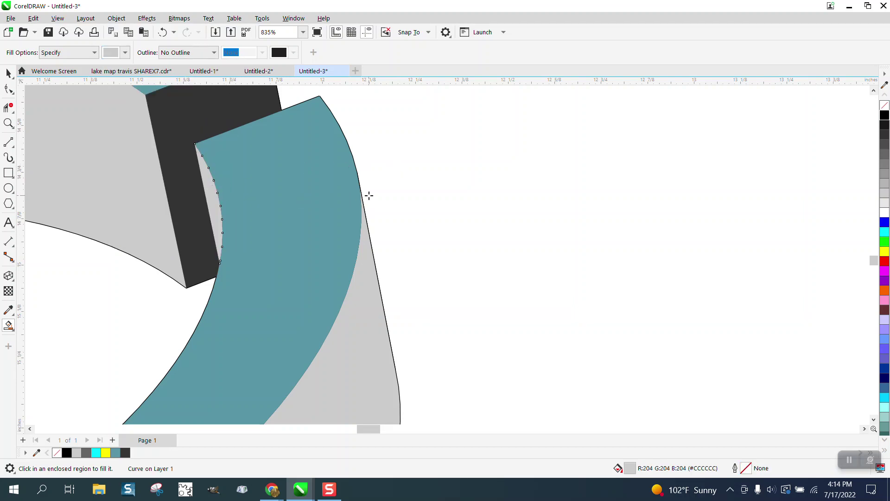
pyautogui.scroll(-5, 366, 191)
pyautogui.scroll(-3, 356, 173)
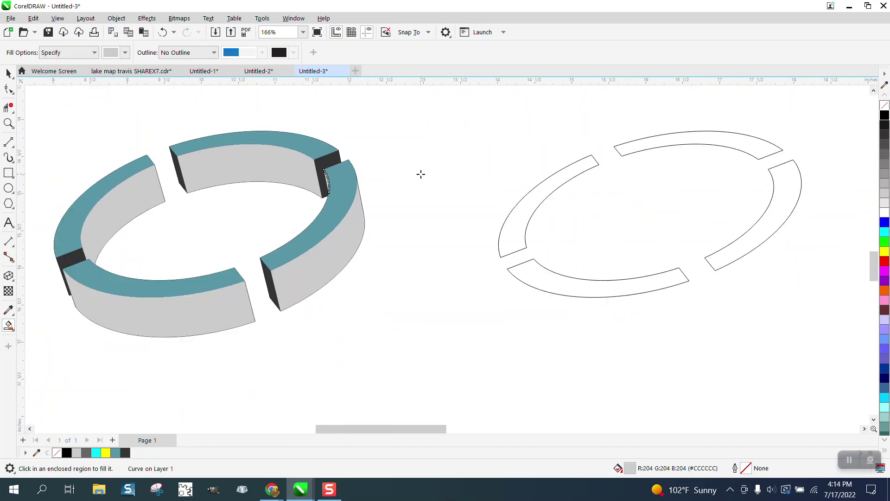
# - Marquee-select all 14 ring pieces and give them a thin 0.24 pt black outline
pyautogui.click(9, 73)
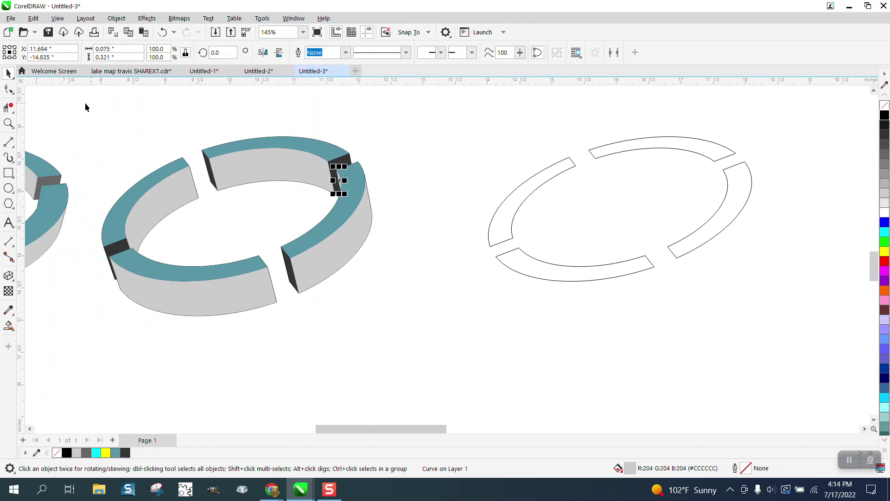
pyautogui.moveTo(83, 113); pyautogui.dragTo(315, 305)
pyautogui.moveTo(430, 323); pyautogui.dragTo(430, 325)
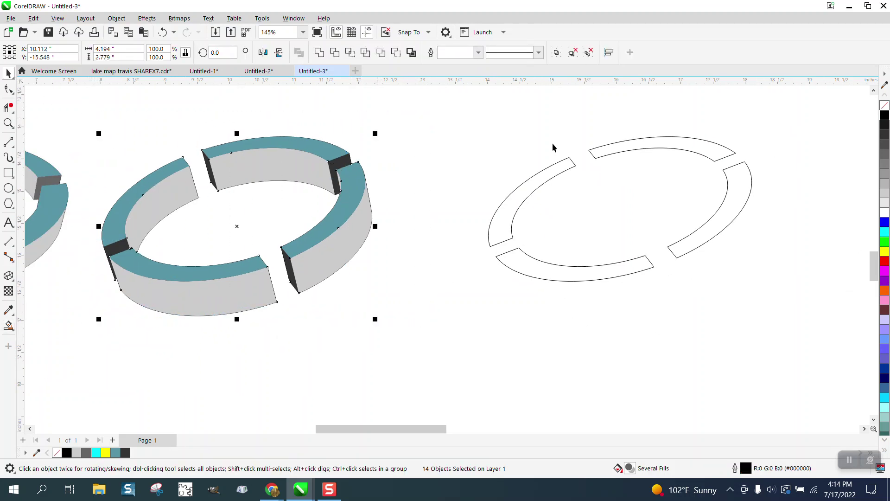
pyautogui.rightClick(885, 116)
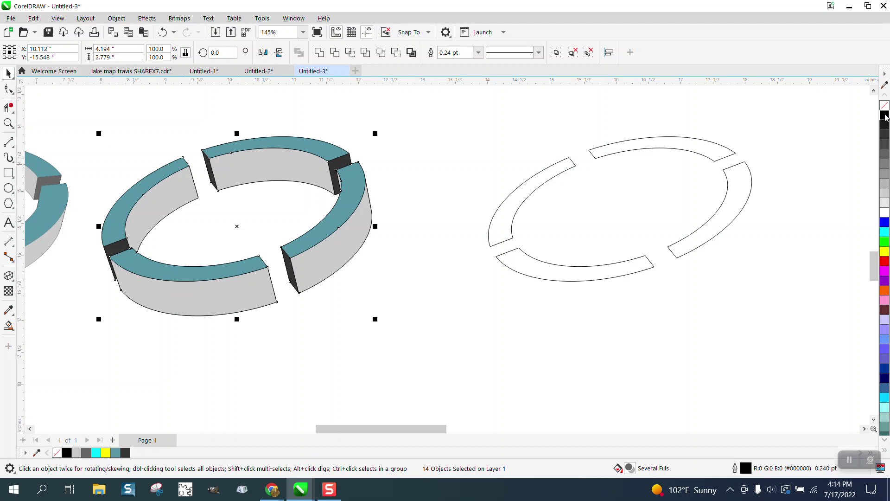
pyautogui.click(444, 208)
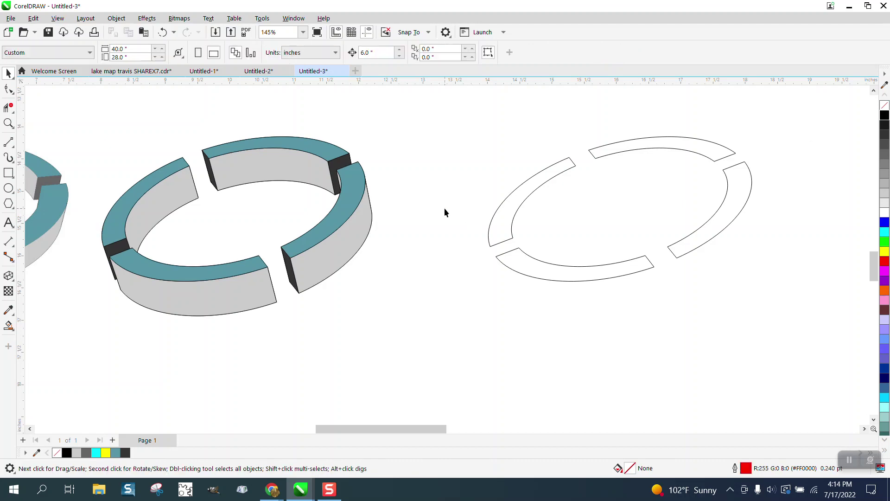
pyautogui.scroll(-3, 444, 208)
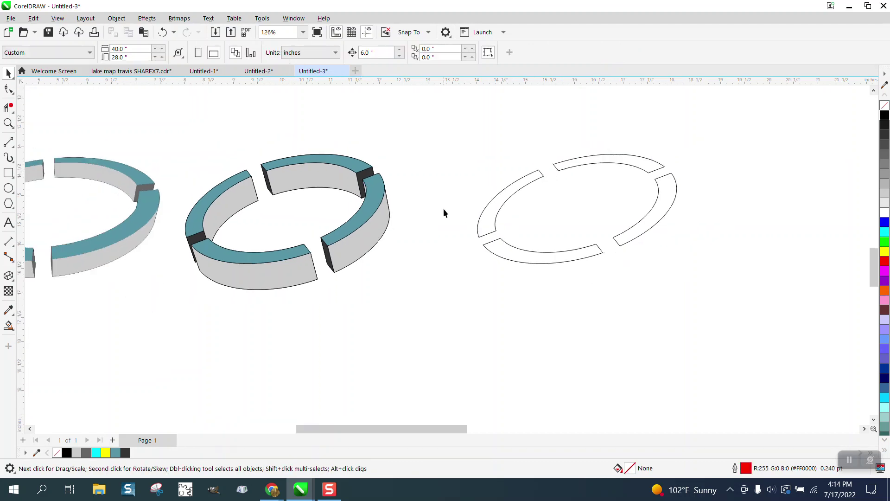